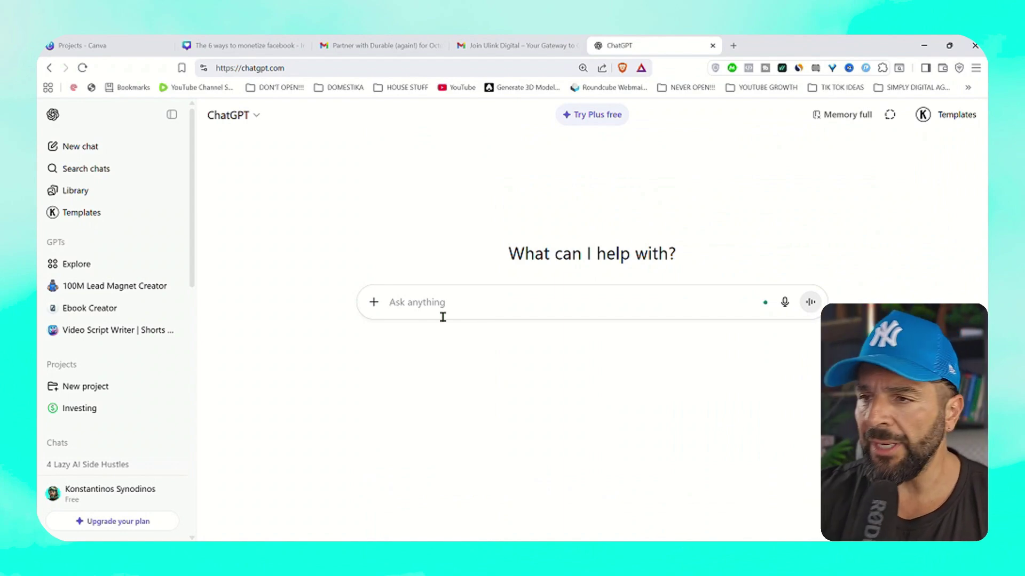
# Ask ChatGPT how to become a millionaire in the next years by leveraging the AI boom
pyautogui.write('if you wanted to become a millionaire')
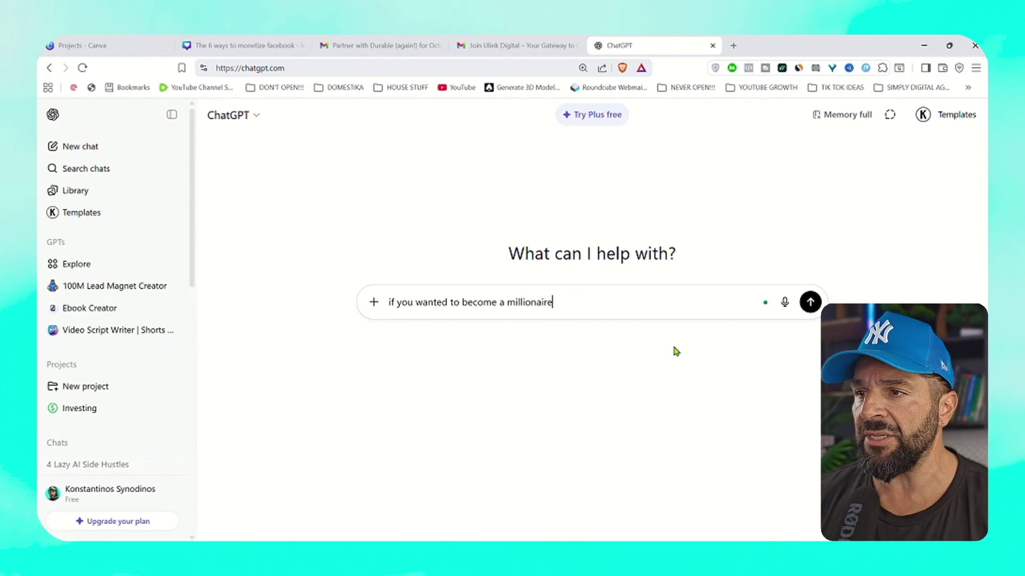
pyautogui.write(' in the next years, leveraging the AI Boom of t')
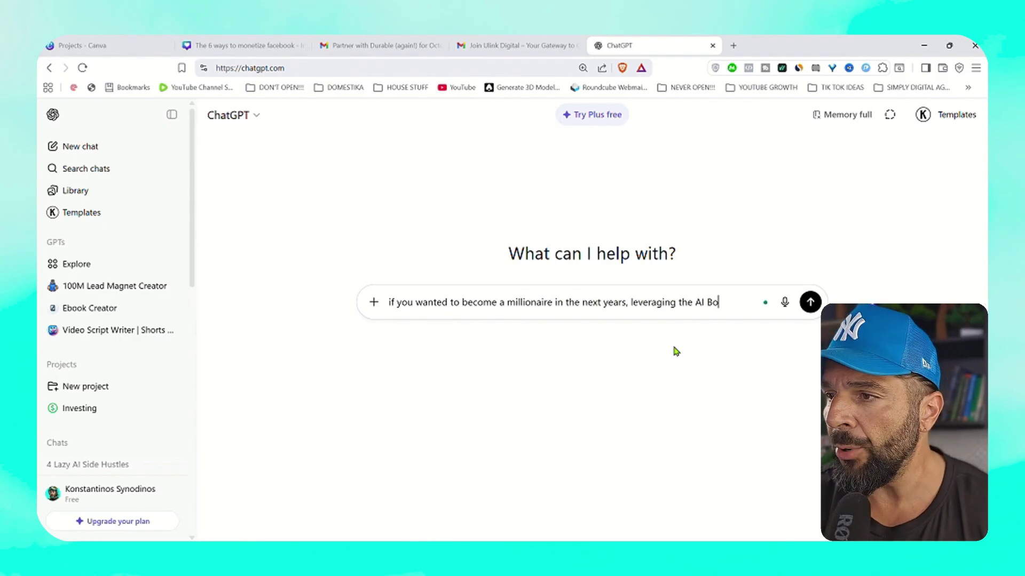
pyautogui.write('his period. a period ht')
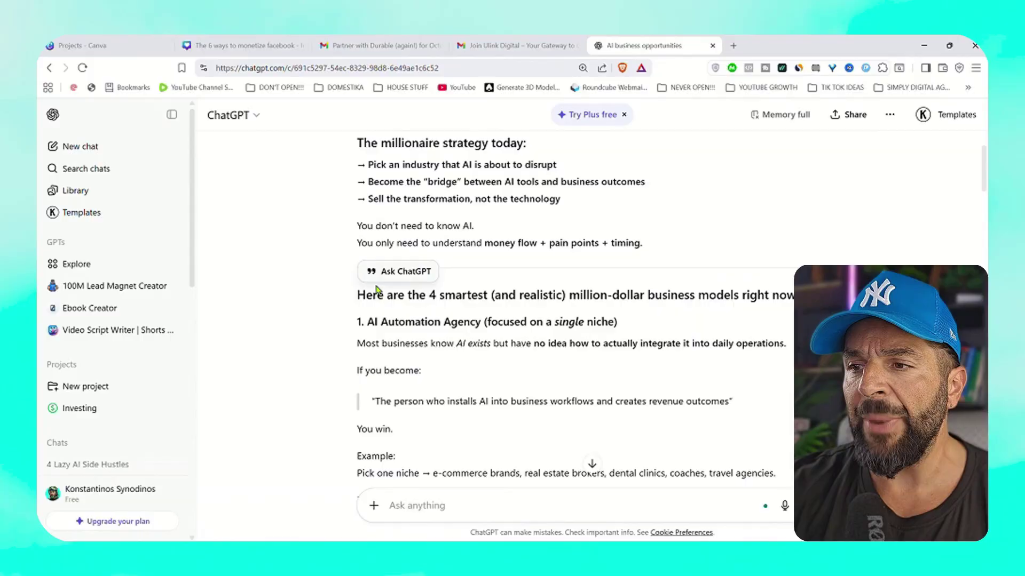
# Send a multi-line follow-up asking for AI Automation Agency name ideas, a website prompt, and startup needs
pyautogui.scroll(-2, 485, 391)
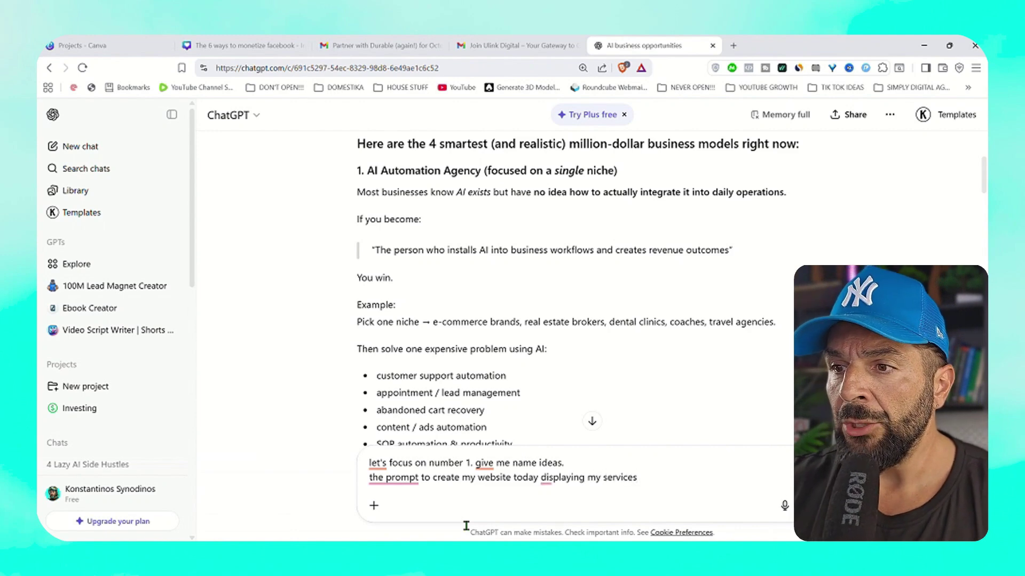
pyautogui.hotkey('shift', 'Return')
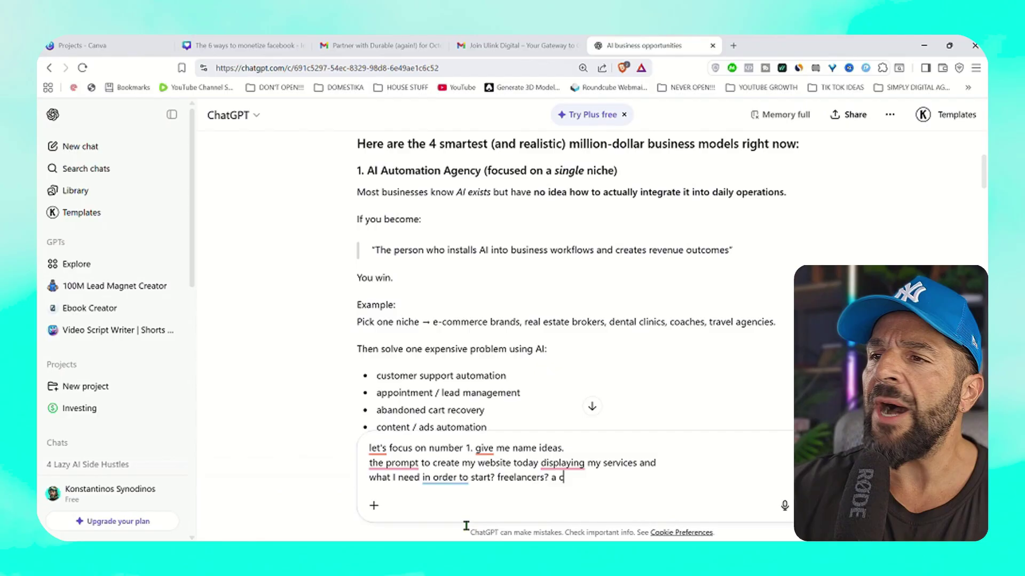
pyautogui.press('Return')
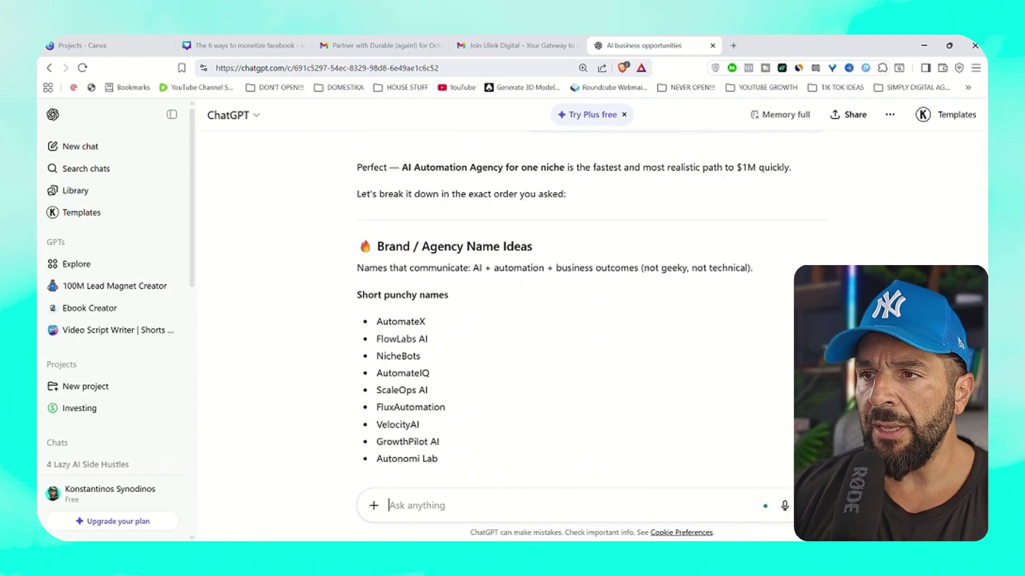
# Read through ChatGPT's agency name ideas and the generated website prompt
pyautogui.scroll(-4, 704, 351)
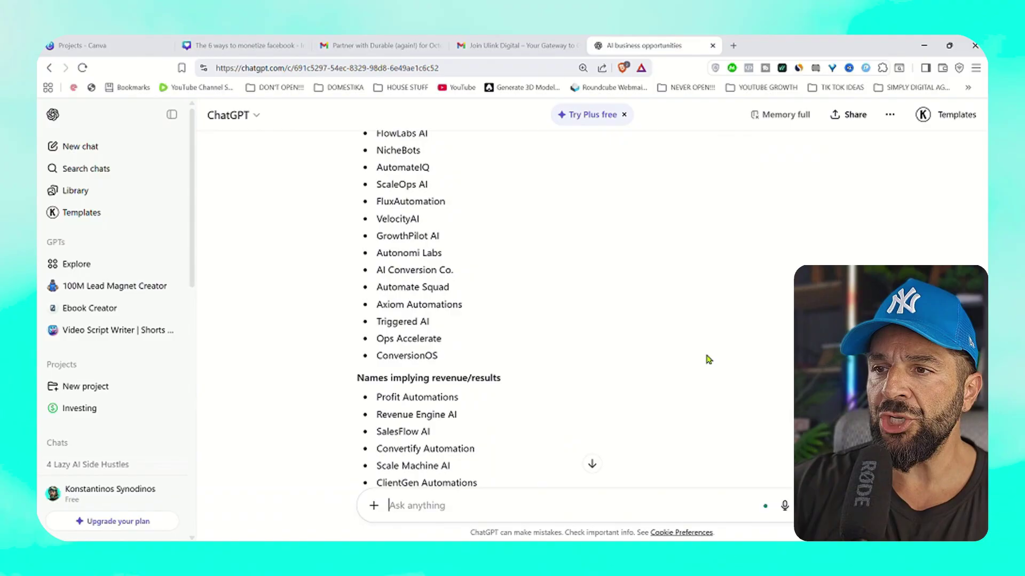
pyautogui.scroll(-5, 706, 357)
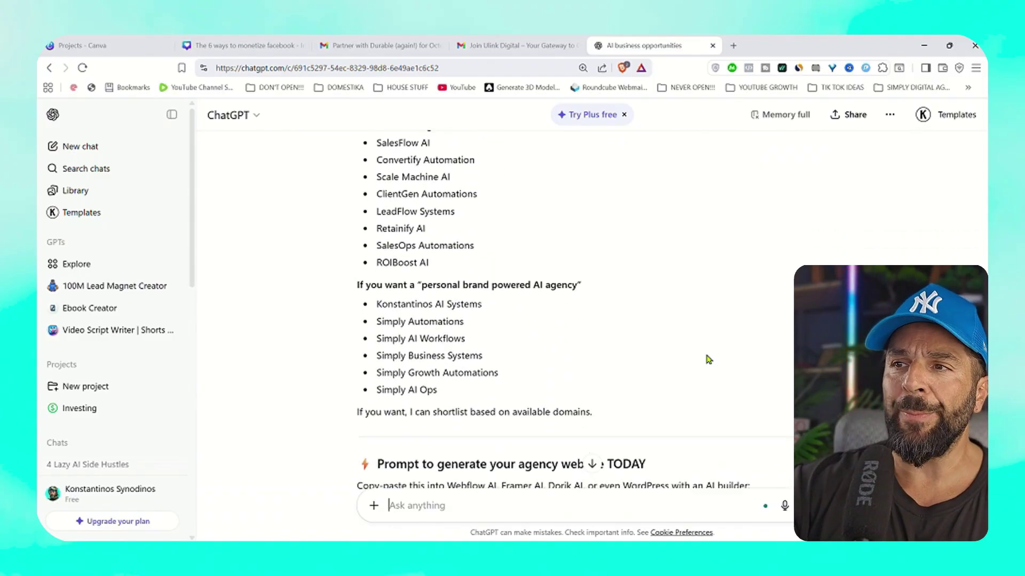
pyautogui.scroll(-3, 707, 356)
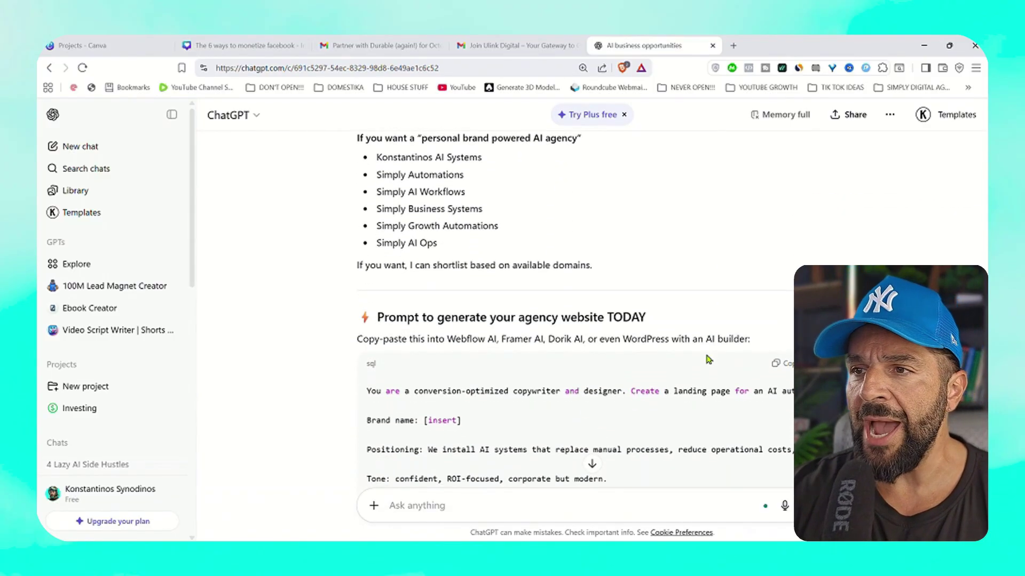
pyautogui.scroll(-4, 707, 357)
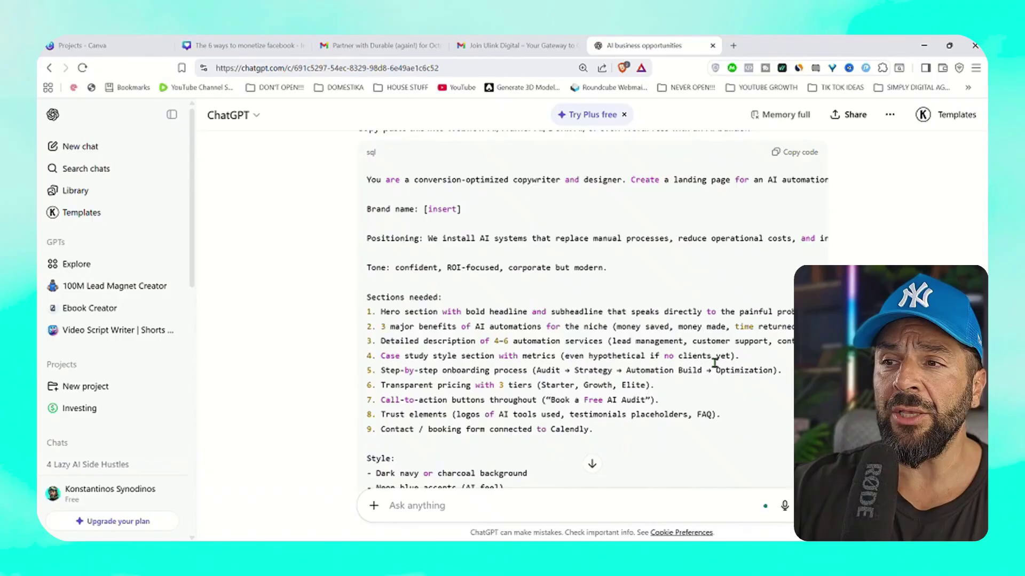
pyautogui.scroll(-3, 712, 361)
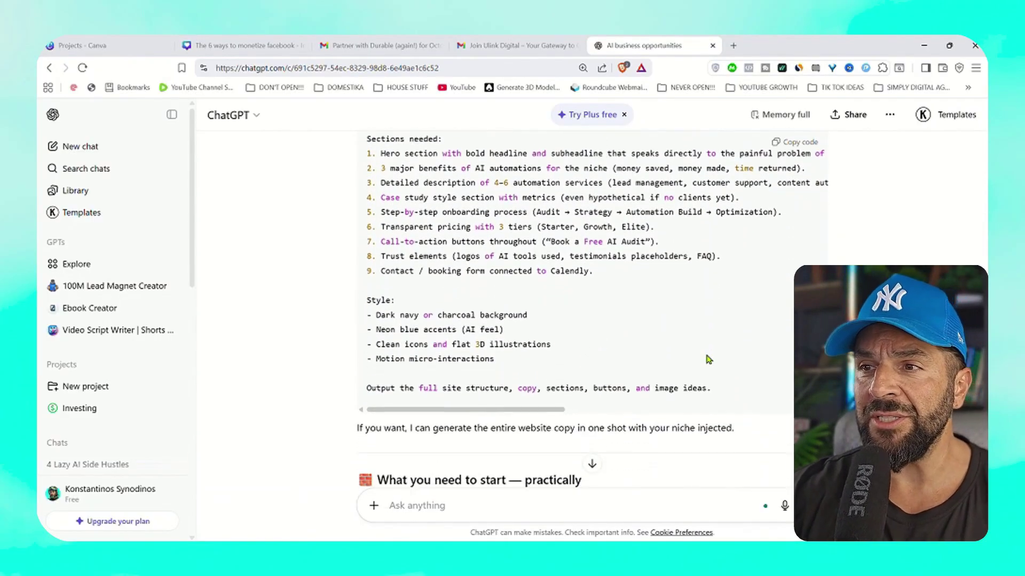
pyautogui.scroll(-5, 708, 358)
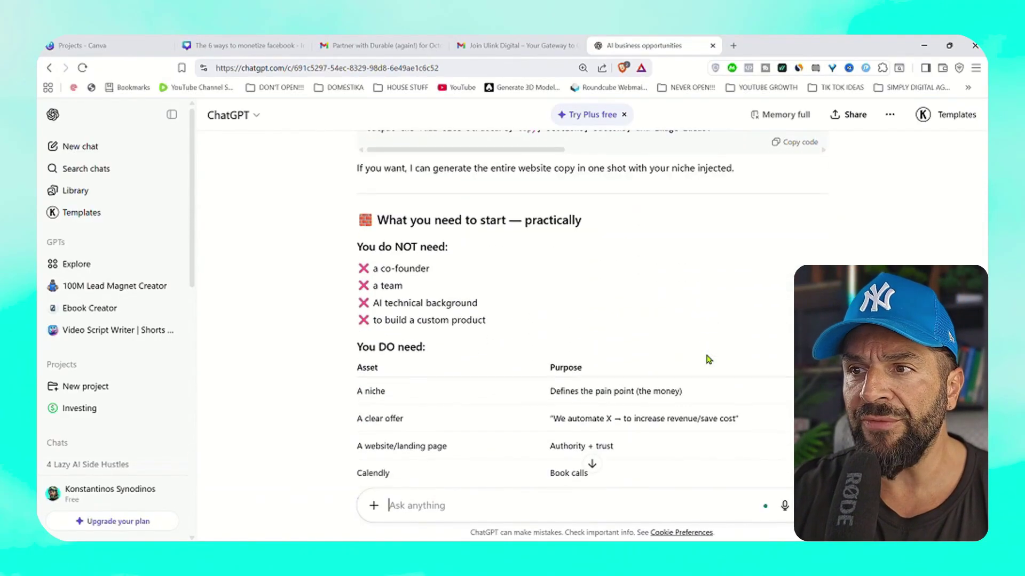
pyautogui.scroll(-3, 485, 314)
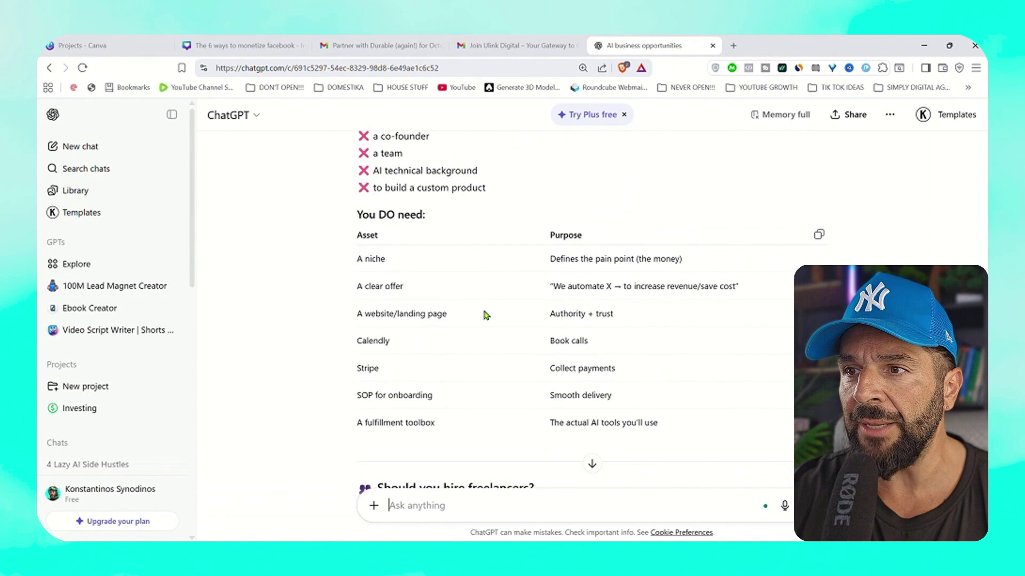
pyautogui.scroll(-3, 484, 314)
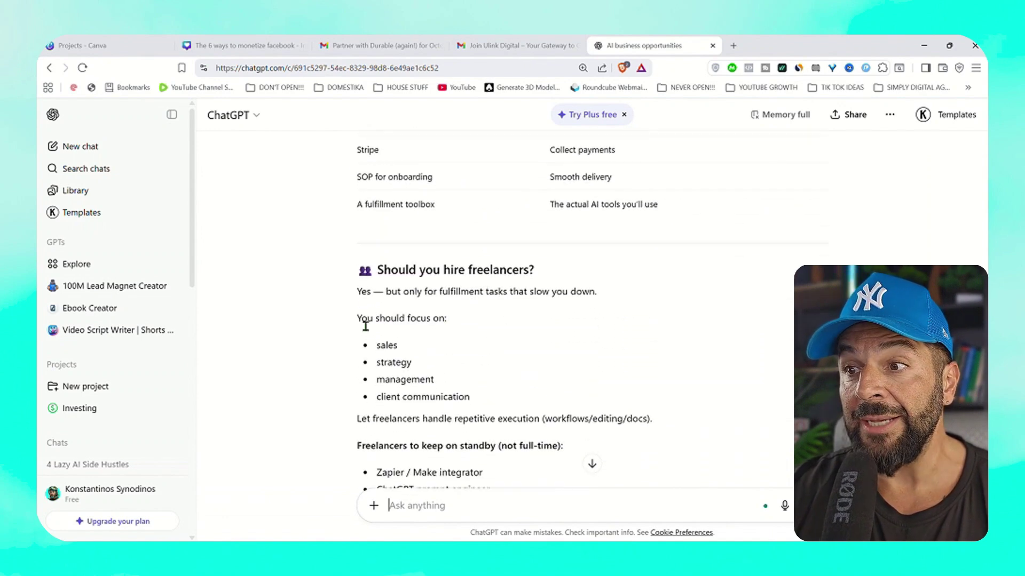
# Select and copy the landing-page website prompt code block
pyautogui.moveTo(357, 319); pyautogui.dragTo(464, 324)
pyautogui.scroll(-2, 408, 386)
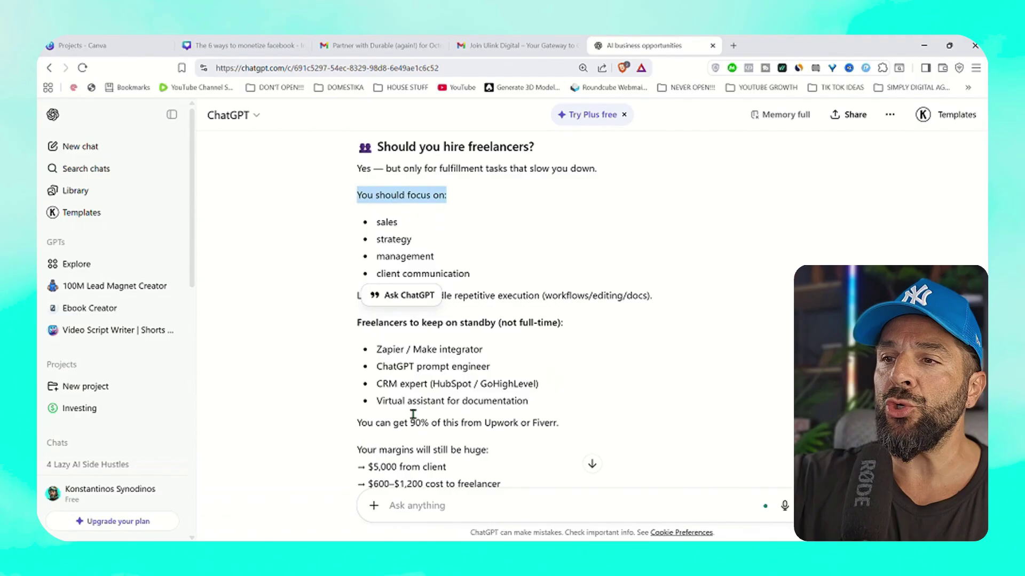
pyautogui.scroll(-2, 430, 460)
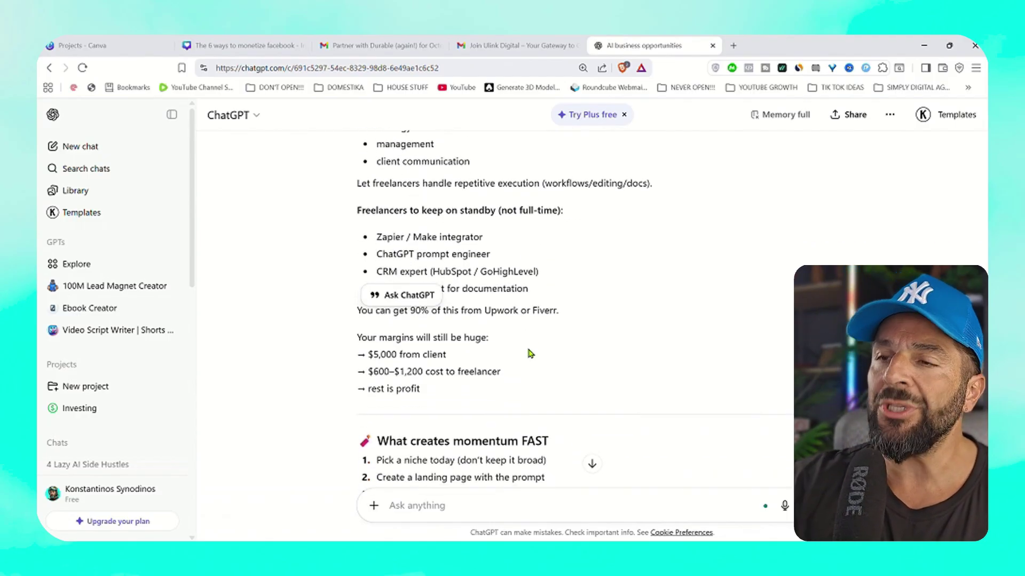
pyautogui.moveTo(357, 354); pyautogui.dragTo(462, 365)
pyautogui.scroll(-4, 470, 365)
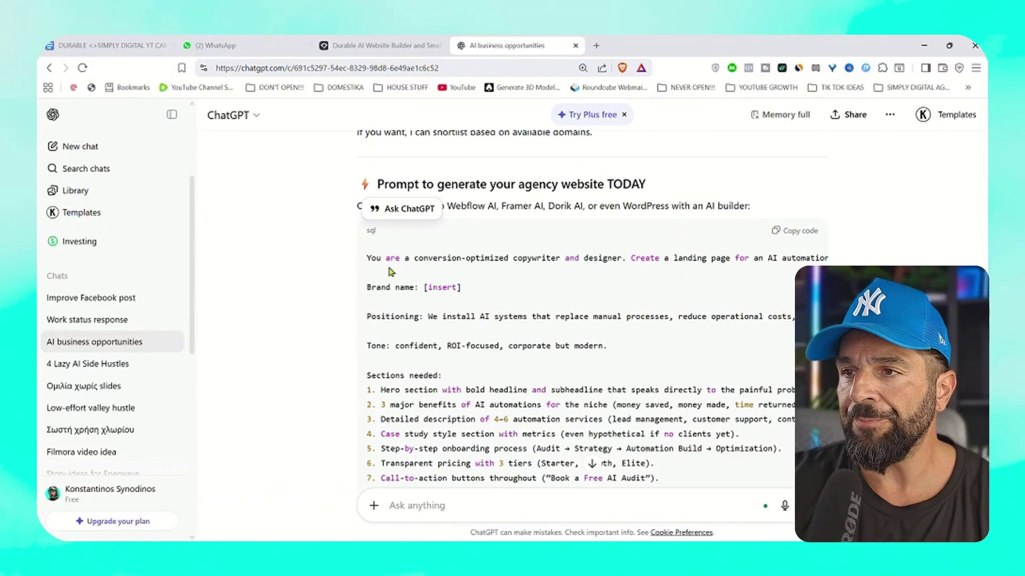
pyautogui.scroll(-2, 471, 312)
pyautogui.moveTo(445, 306); pyautogui.dragTo(547, 320)
pyautogui.scroll(-3, 526, 312)
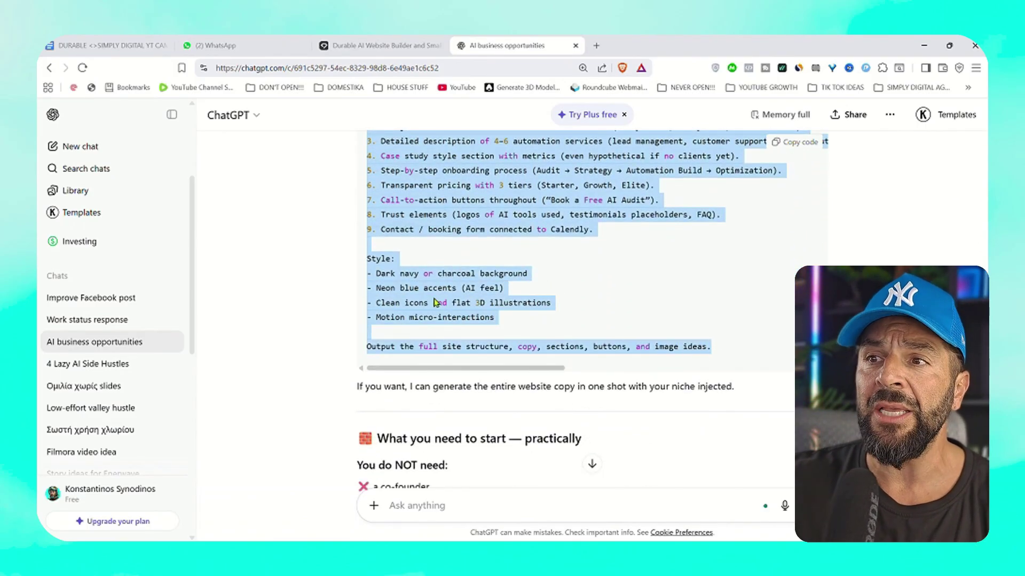
# On Durable, paste the agency website prompt, set the brand name to FlowLabs, and submit it
pyautogui.click(356, 47)
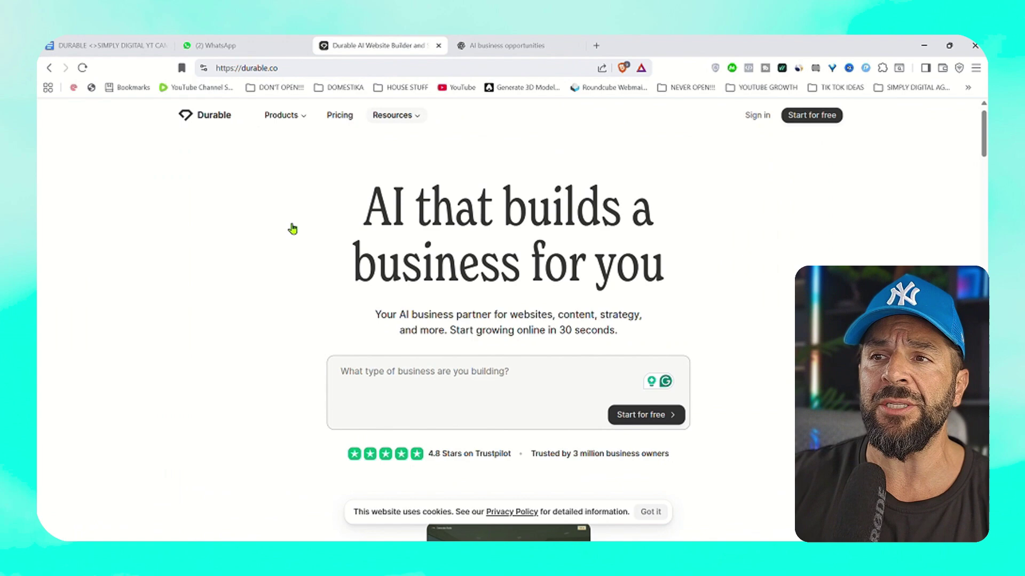
pyautogui.moveTo(344, 223); pyautogui.dragTo(653, 283)
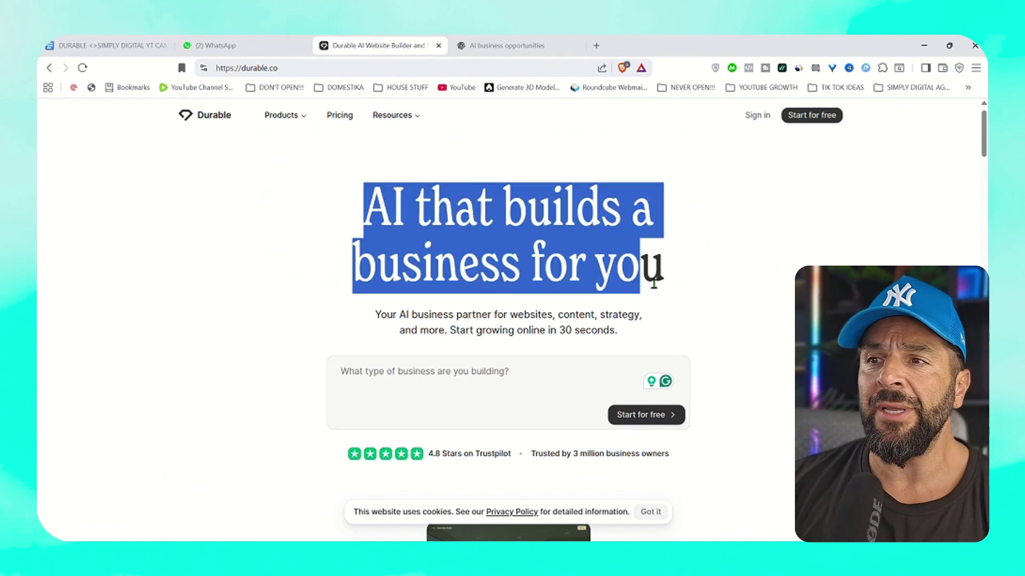
pyautogui.click(328, 323)
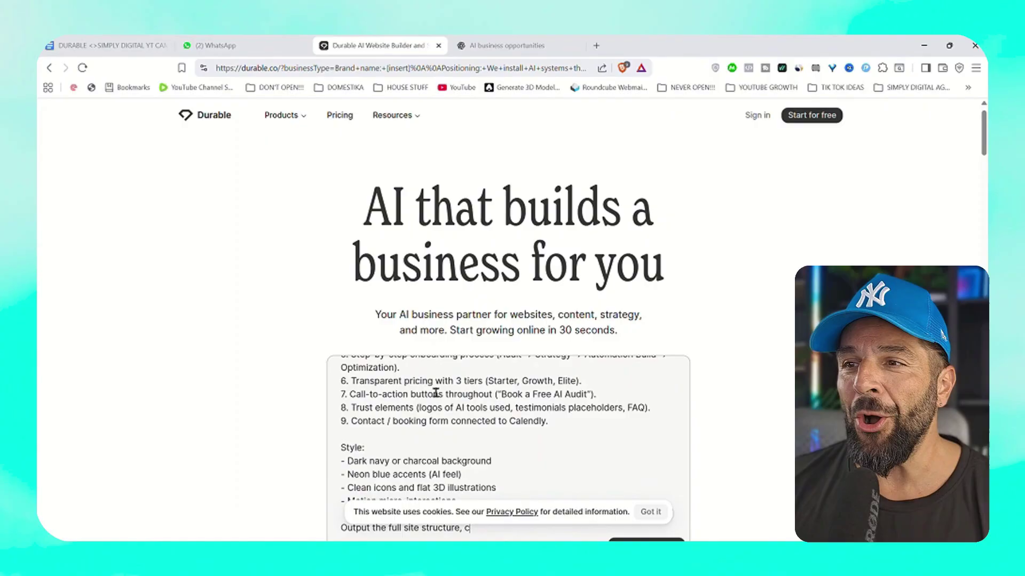
pyautogui.moveTo(426, 363); pyautogui.dragTo(396, 363)
pyautogui.write('Fl;o')
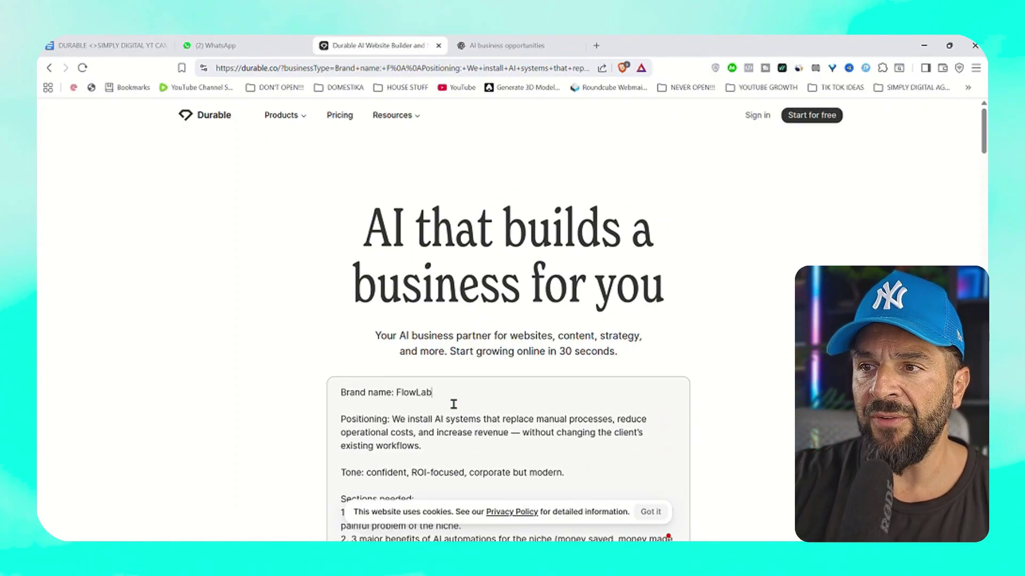
pyautogui.hotkey('ctrl', 'a')
pyautogui.hotkey('ctrl', 'c')
pyautogui.scroll(-5, 654, 408)
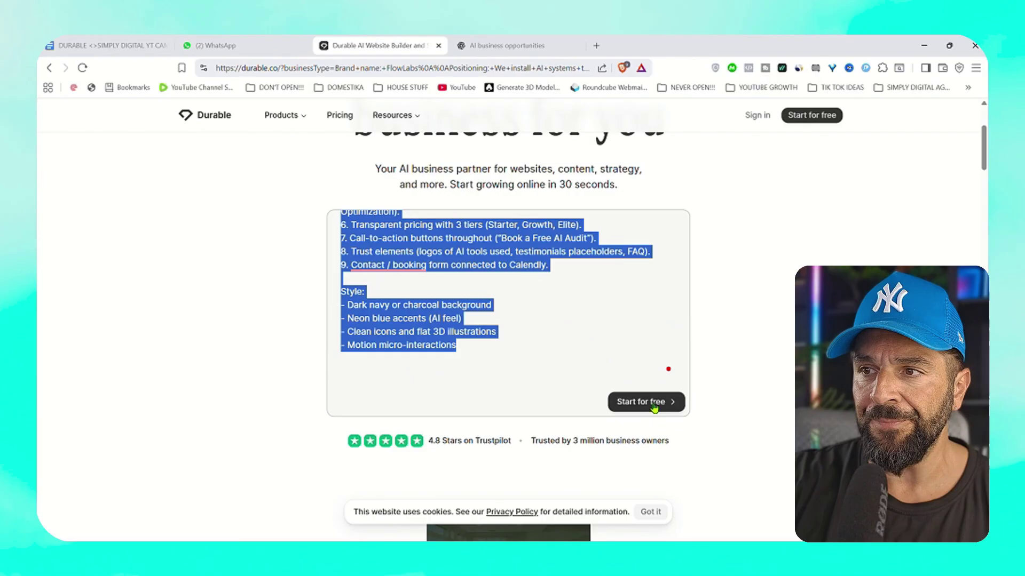
pyautogui.click(658, 408)
# Sign in with Google, add a new business, and paste the FlowLabs brief as its description
pyautogui.click(476, 297)
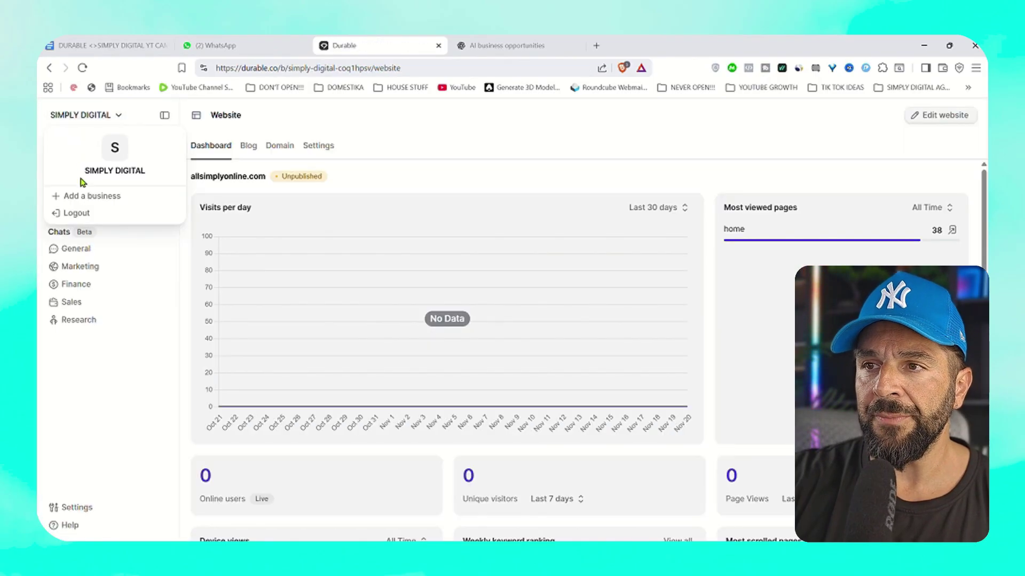
pyautogui.click(81, 195)
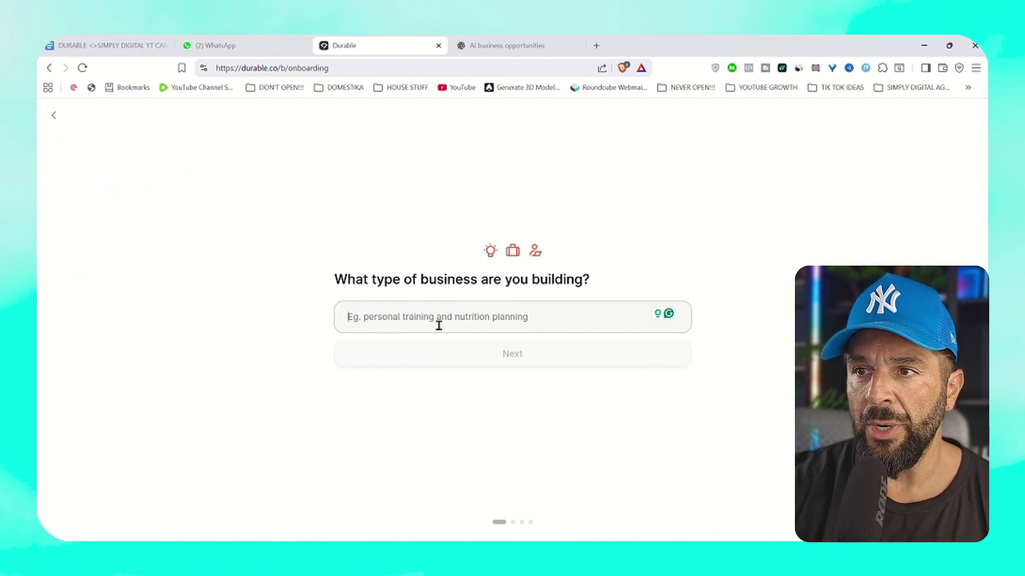
pyautogui.hotkey('ctrl', 'v')
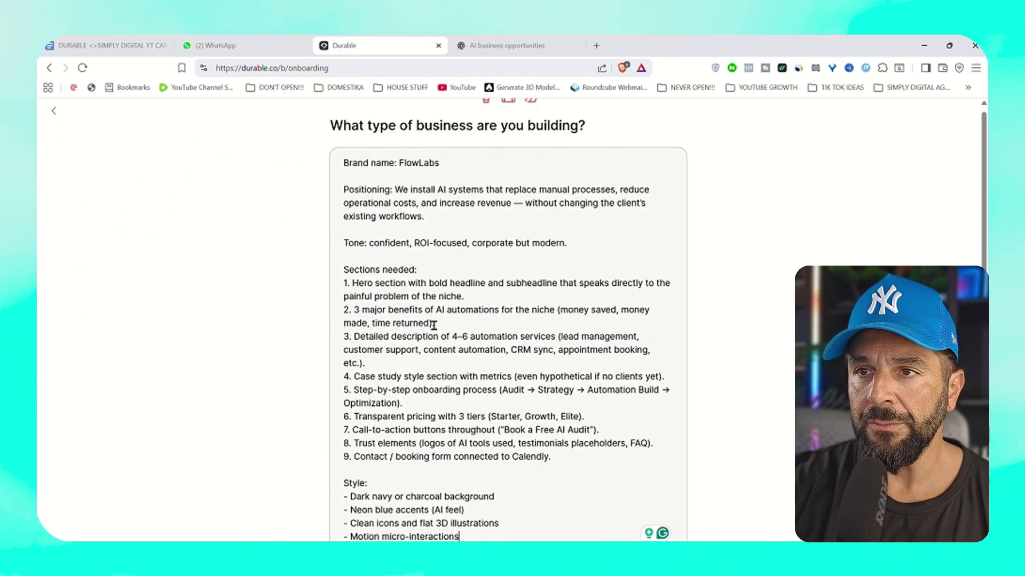
pyautogui.scroll(-2, 433, 325)
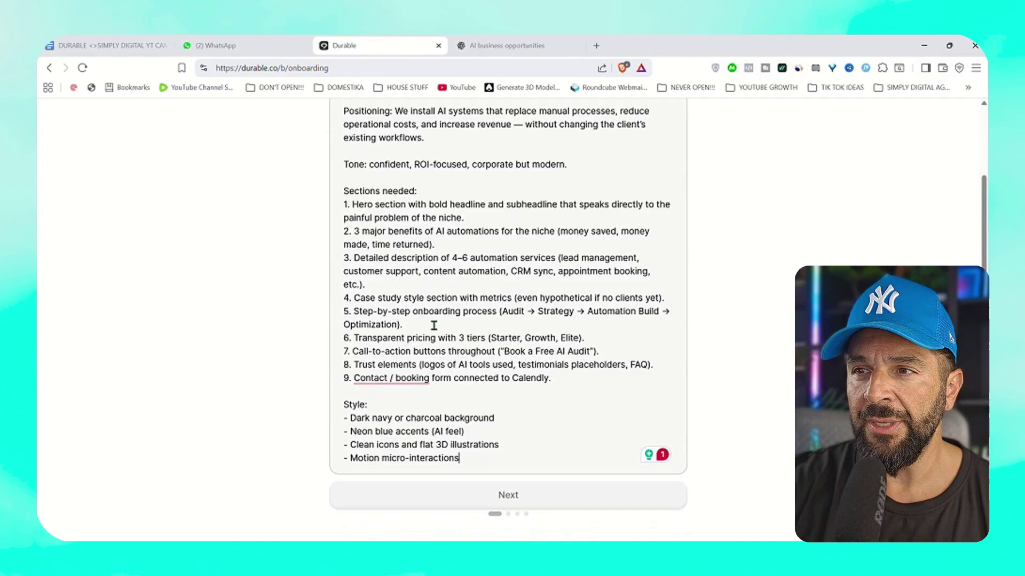
pyautogui.click(488, 505)
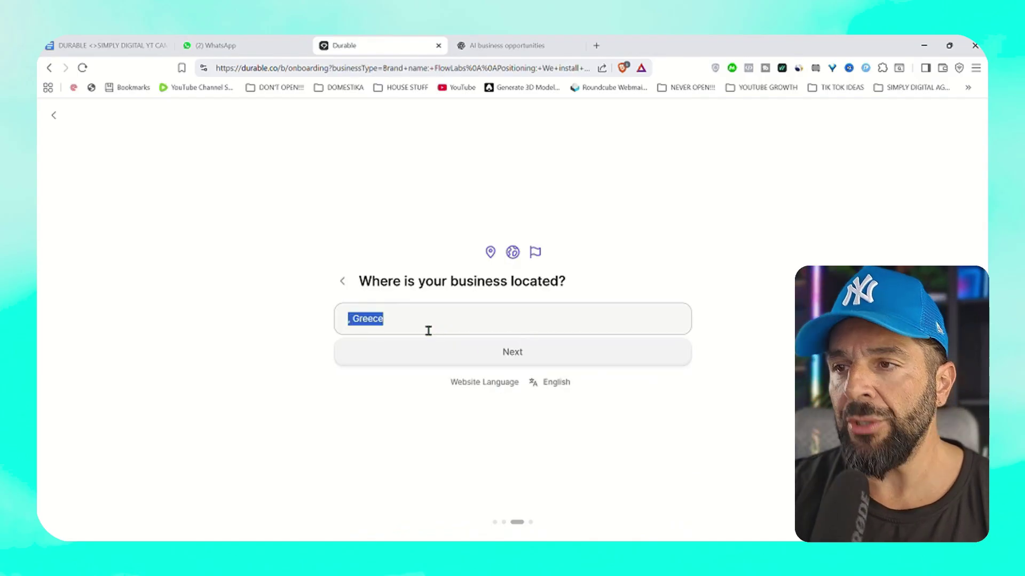
# Choose United States as the location, name the business Flow Labs, and start building
pyautogui.write('uni')
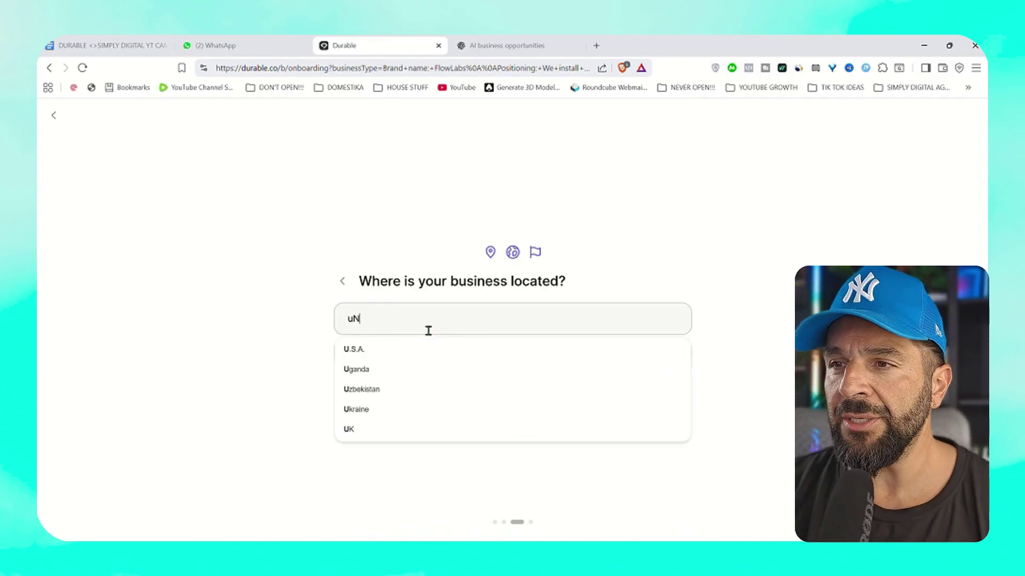
pyautogui.click(403, 348)
pyautogui.click(558, 364)
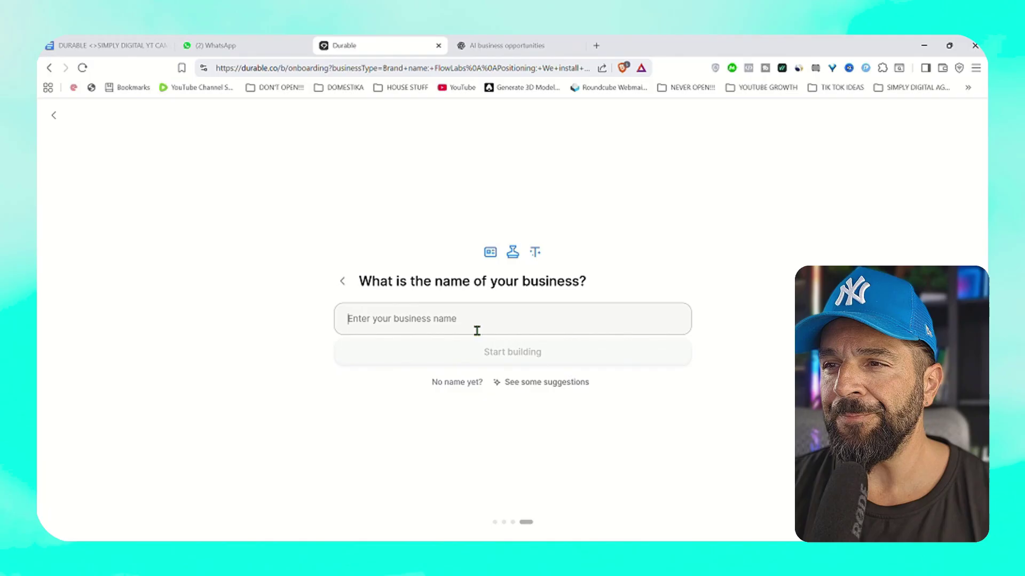
pyautogui.write('Fl')
pyautogui.press('BackSpace')
pyautogui.press('BackSpace')
pyautogui.write('Flow Labs AI')
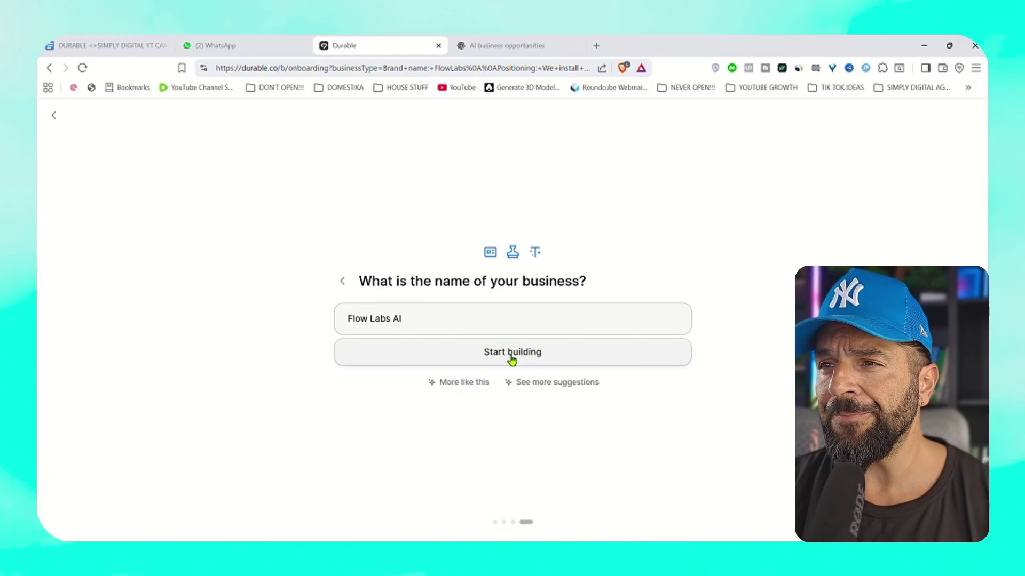
pyautogui.click(511, 357)
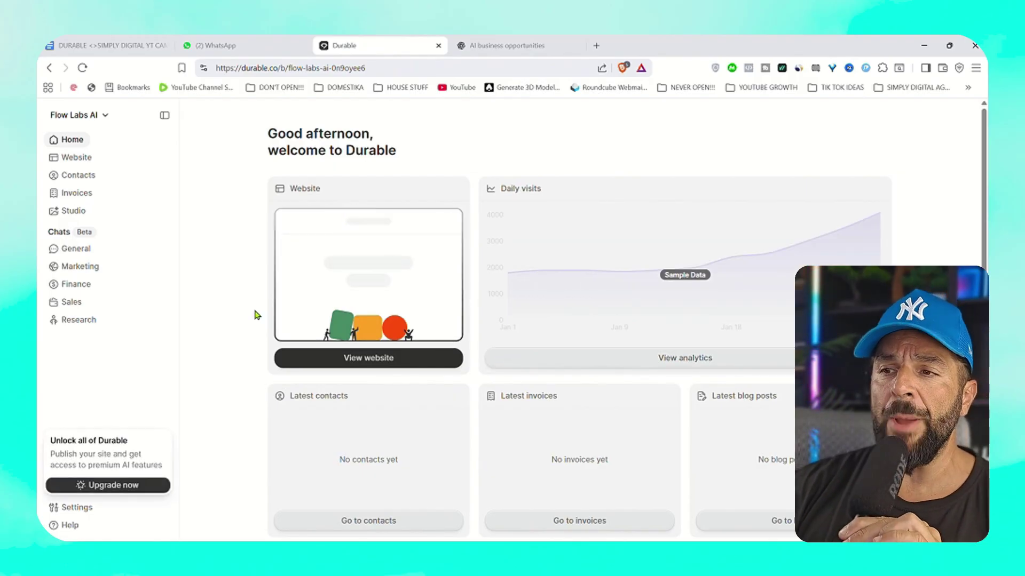
# Open the generated 'Slash Operational Costs with AI' site in the builder and review every section
pyautogui.click(383, 368)
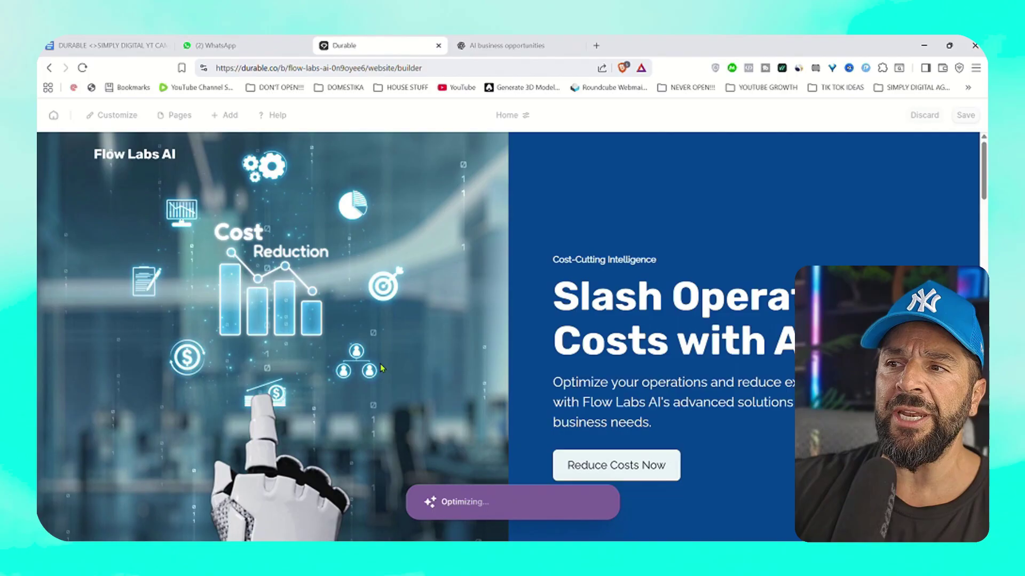
pyautogui.scroll(-8, 219, 337)
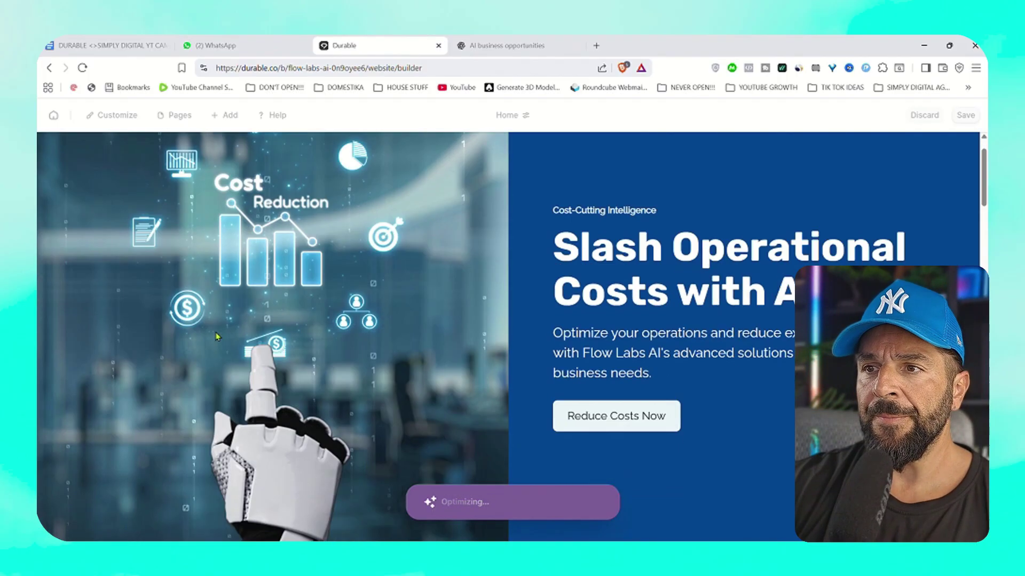
pyautogui.scroll(-10, 223, 340)
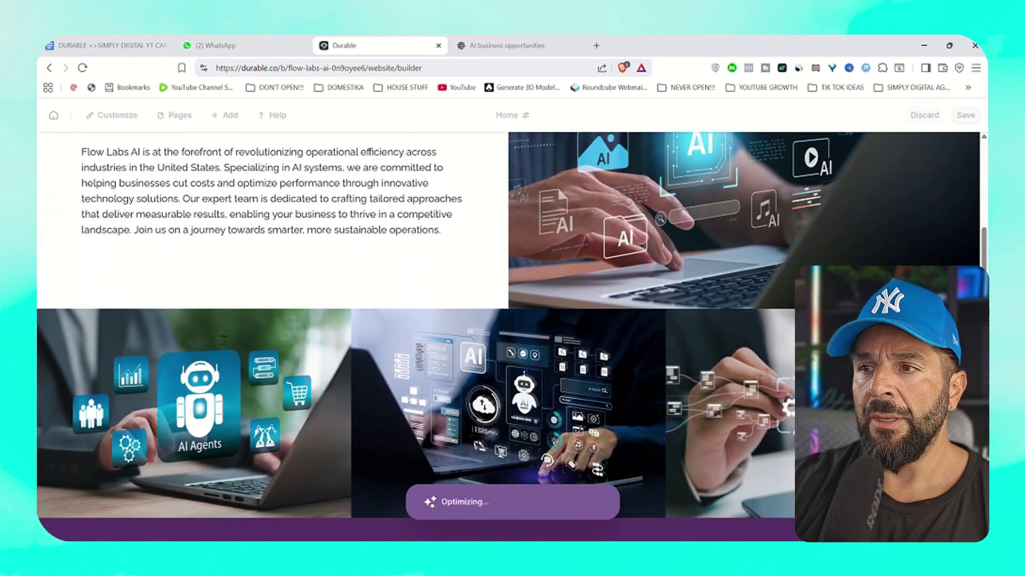
pyautogui.scroll(-5, 218, 336)
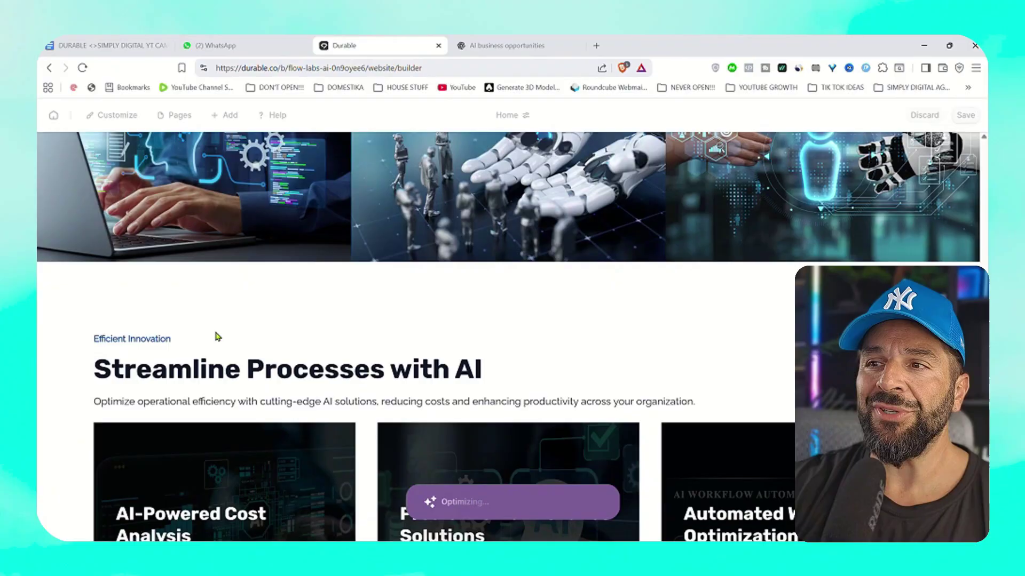
pyautogui.scroll(4, 218, 337)
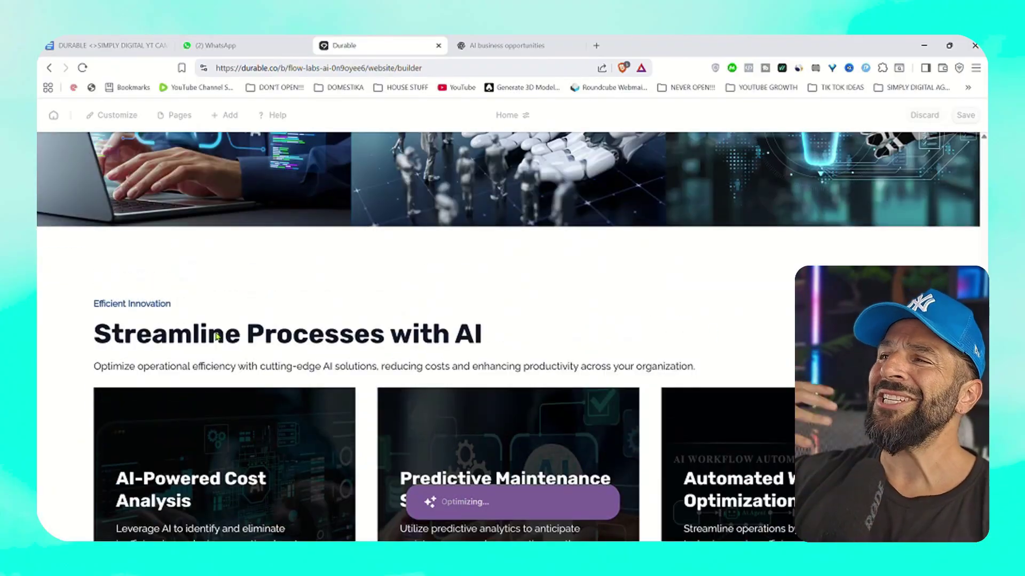
pyautogui.scroll(10, 971, 183)
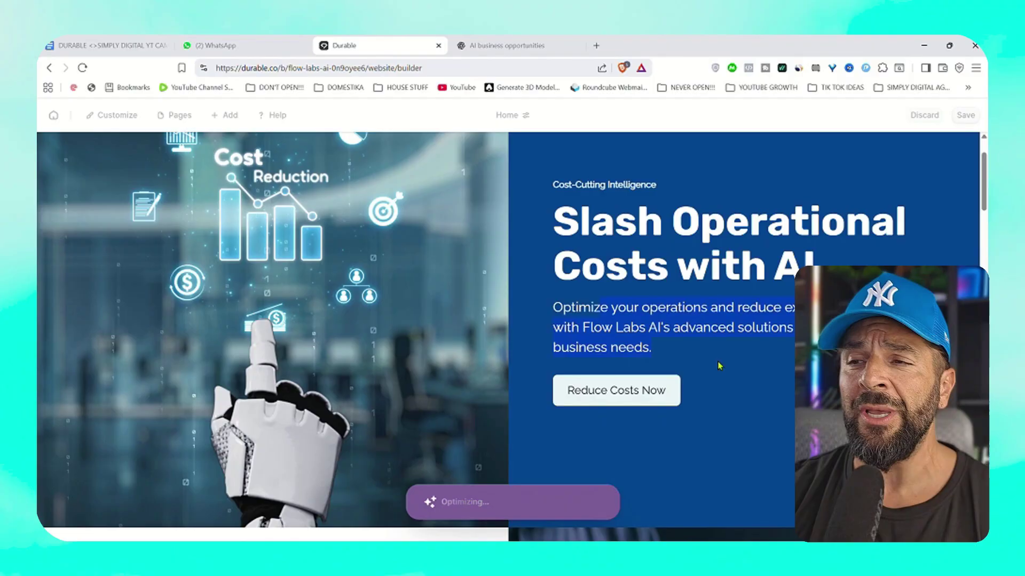
pyautogui.scroll(-7, 719, 366)
pyautogui.scroll(-15, 220, 251)
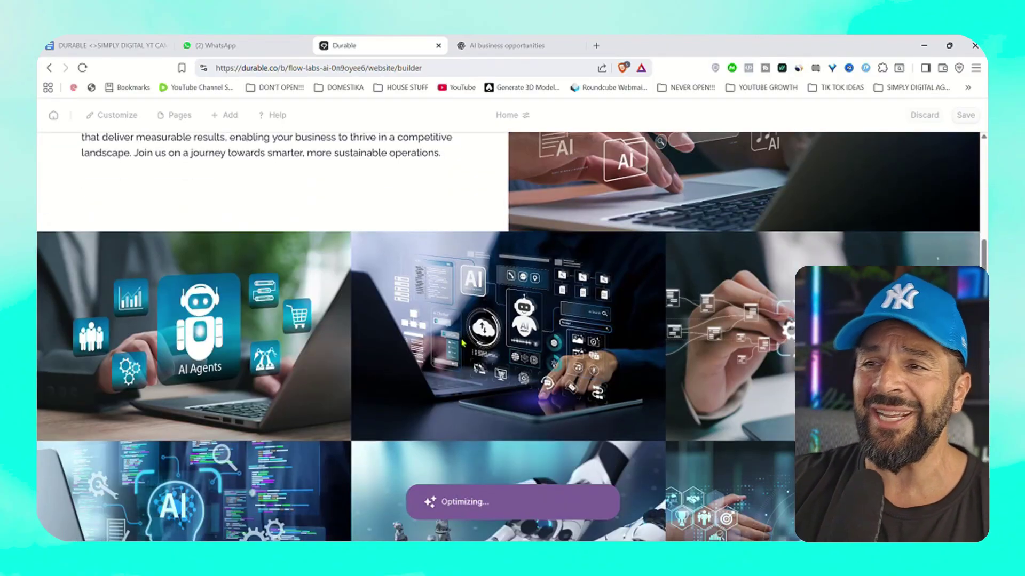
pyautogui.scroll(-6, 224, 365)
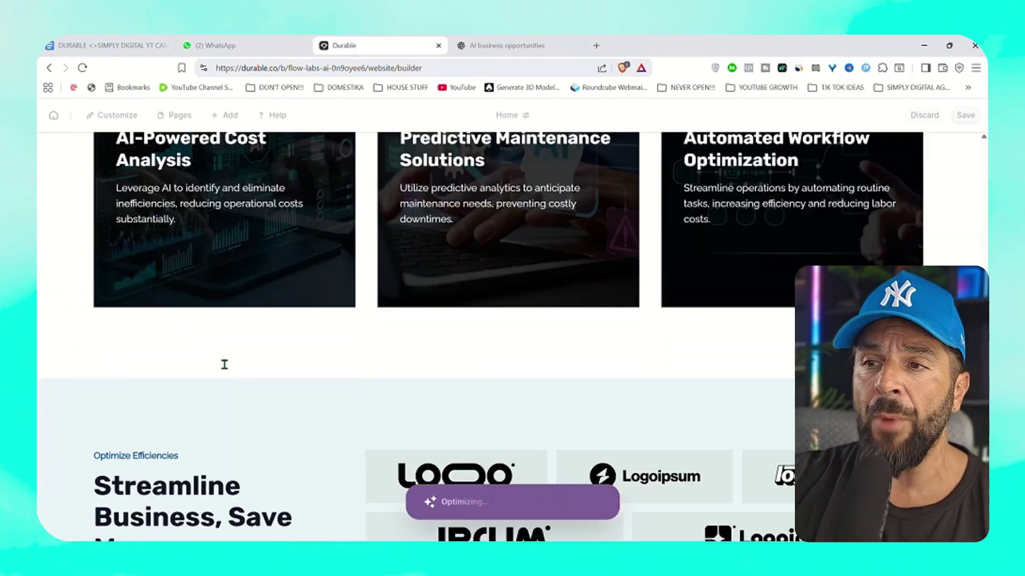
pyautogui.scroll(-5, 211, 427)
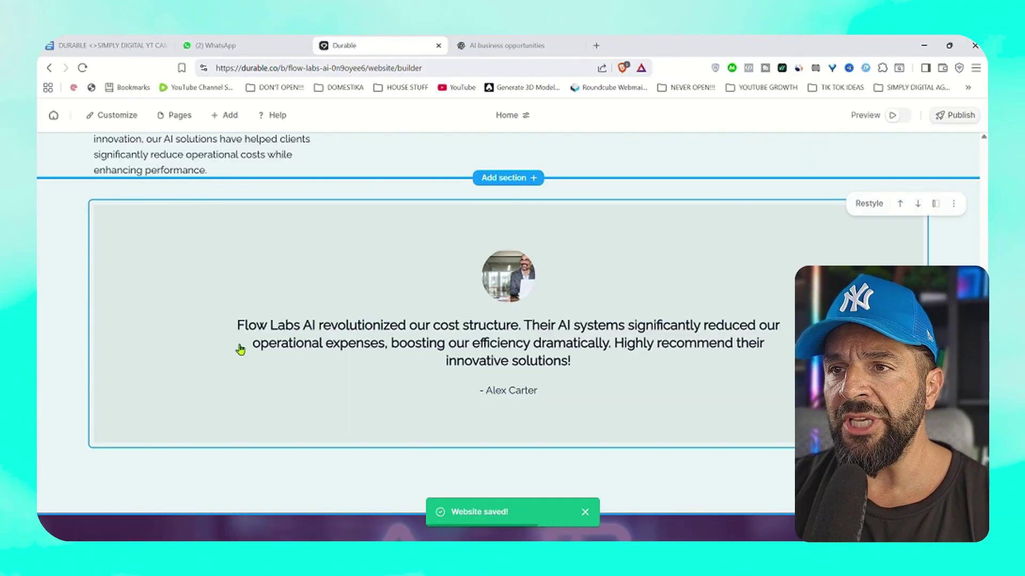
pyautogui.scroll(-6, 240, 353)
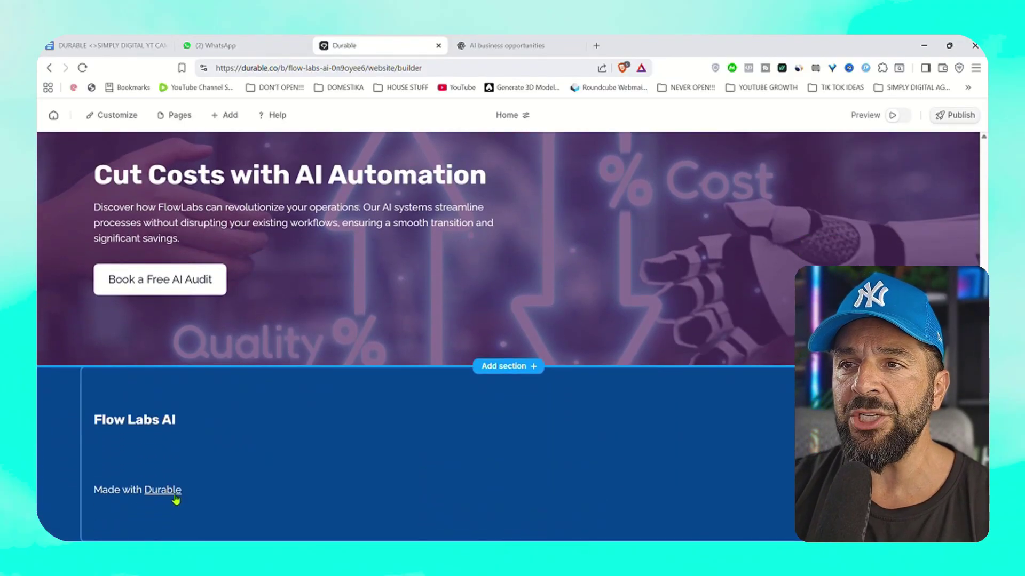
pyautogui.scroll(15, 634, 489)
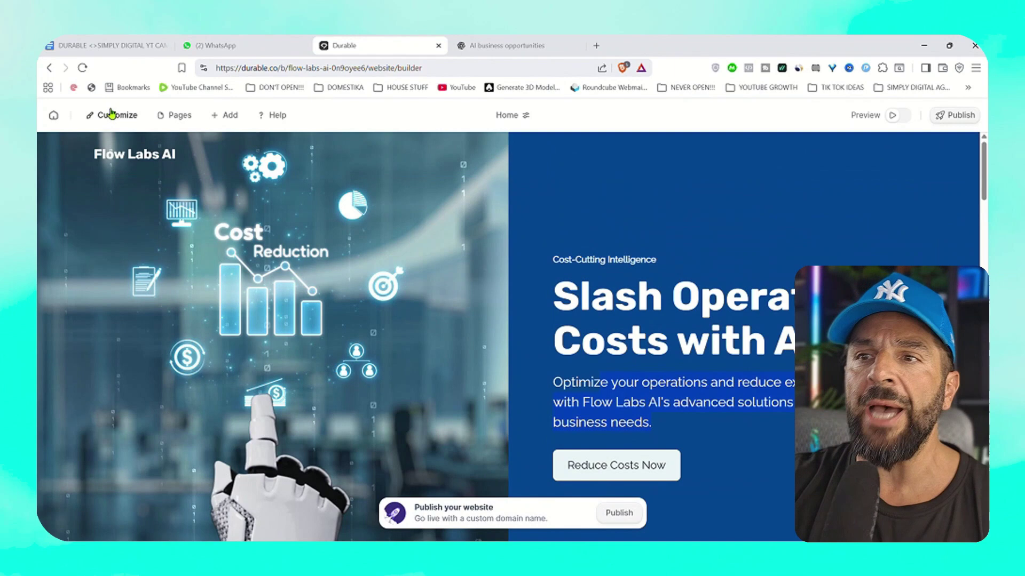
# Add a new page to the site from the Services template
pyautogui.click(178, 114)
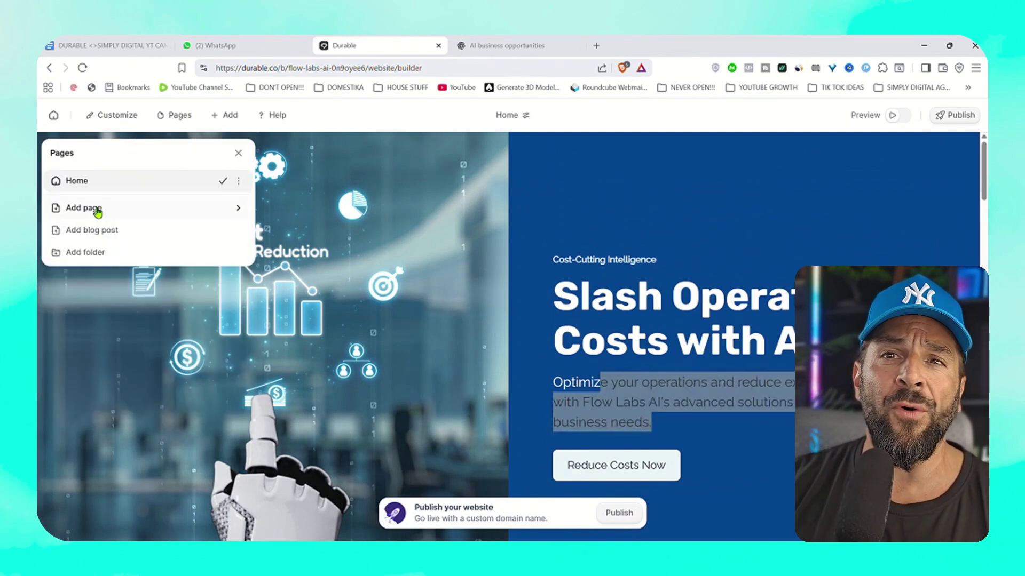
pyautogui.click(96, 211)
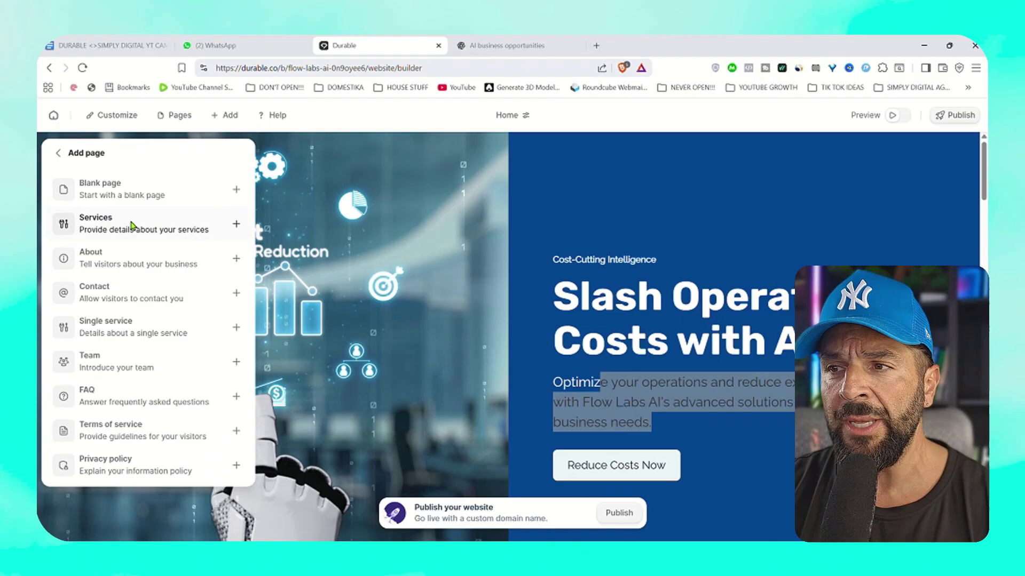
pyautogui.click(132, 225)
pyautogui.click(585, 446)
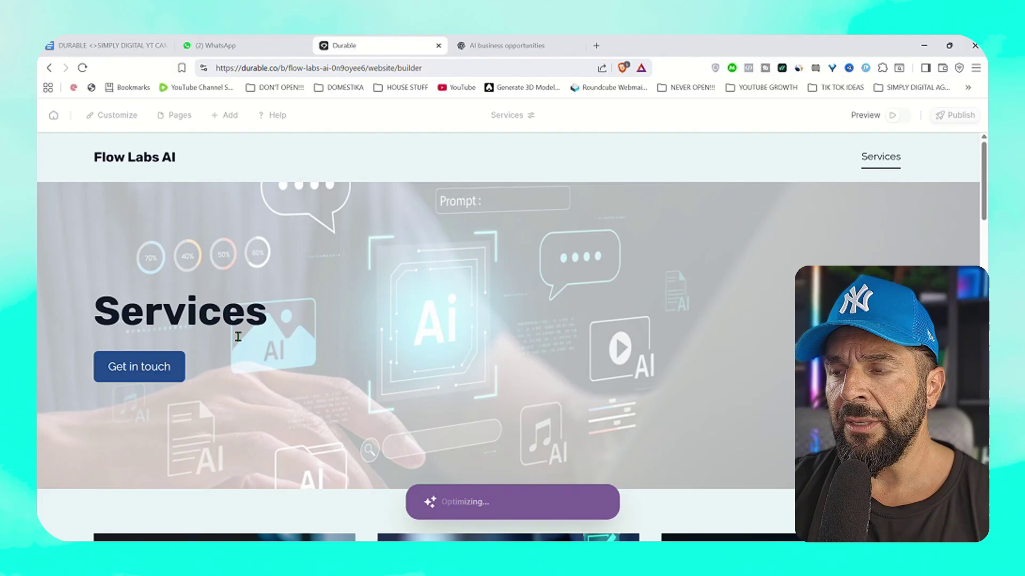
pyautogui.scroll(-1, 235, 334)
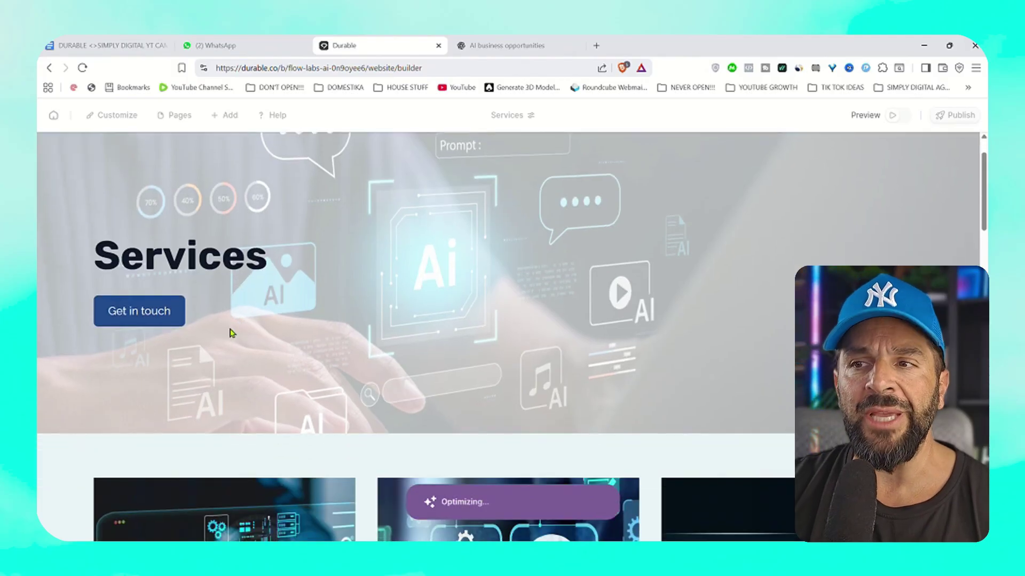
# Add a Contact page from the Contact template and look over its contact form
pyautogui.click(175, 114)
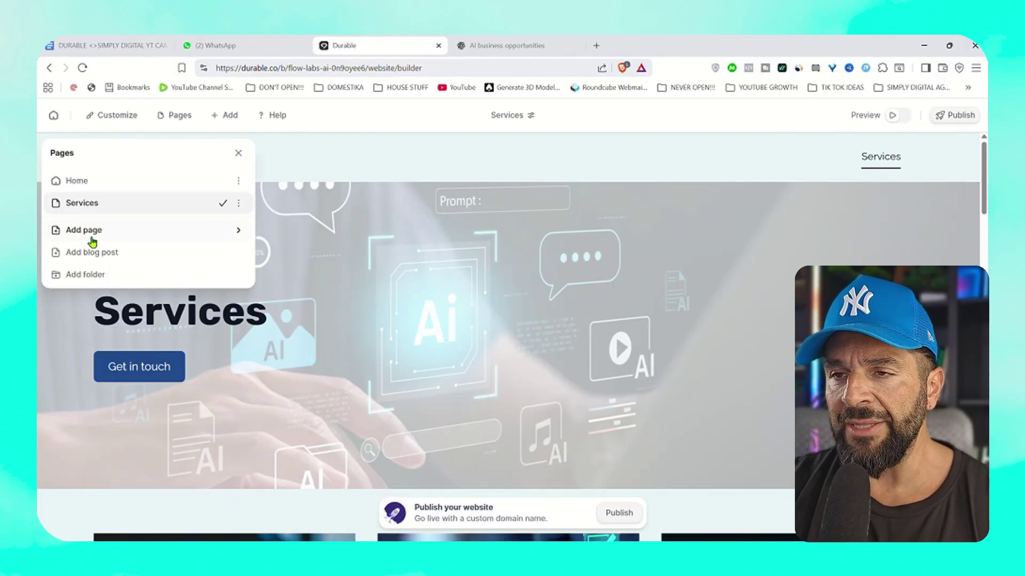
pyautogui.click(92, 232)
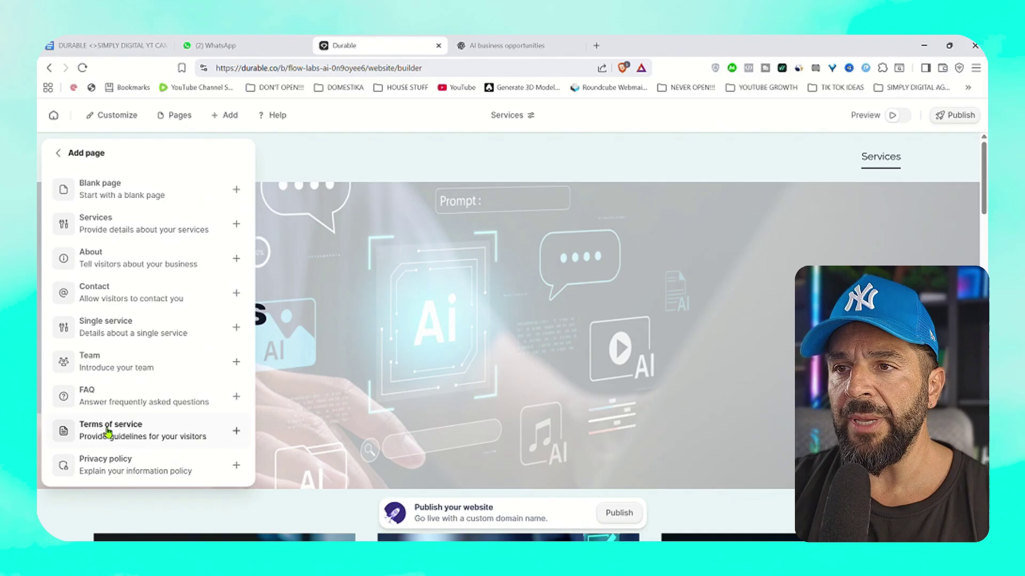
pyautogui.click(124, 304)
pyautogui.click(572, 443)
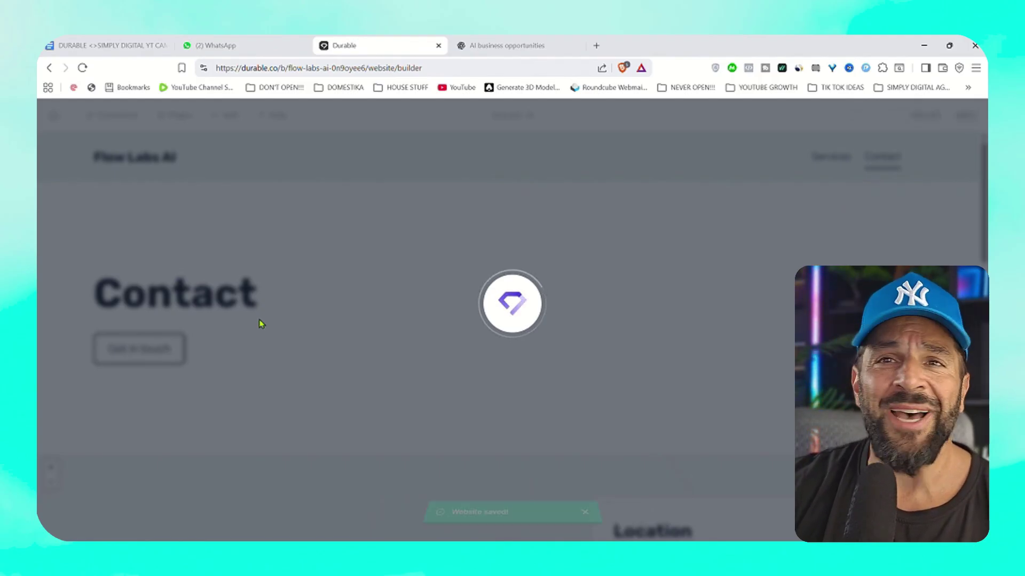
pyautogui.scroll(-10, 300, 350)
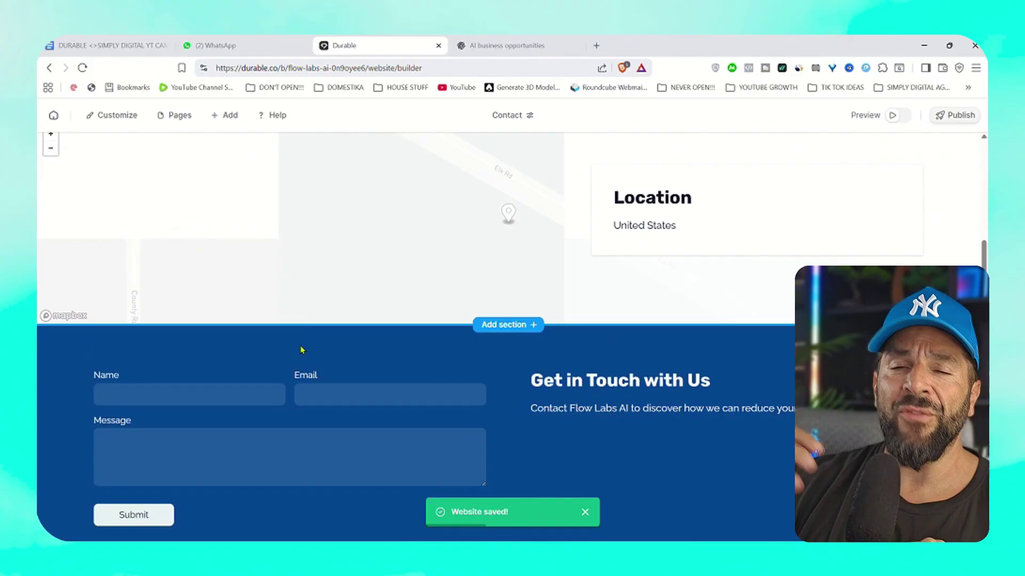
pyautogui.scroll(8, 300, 350)
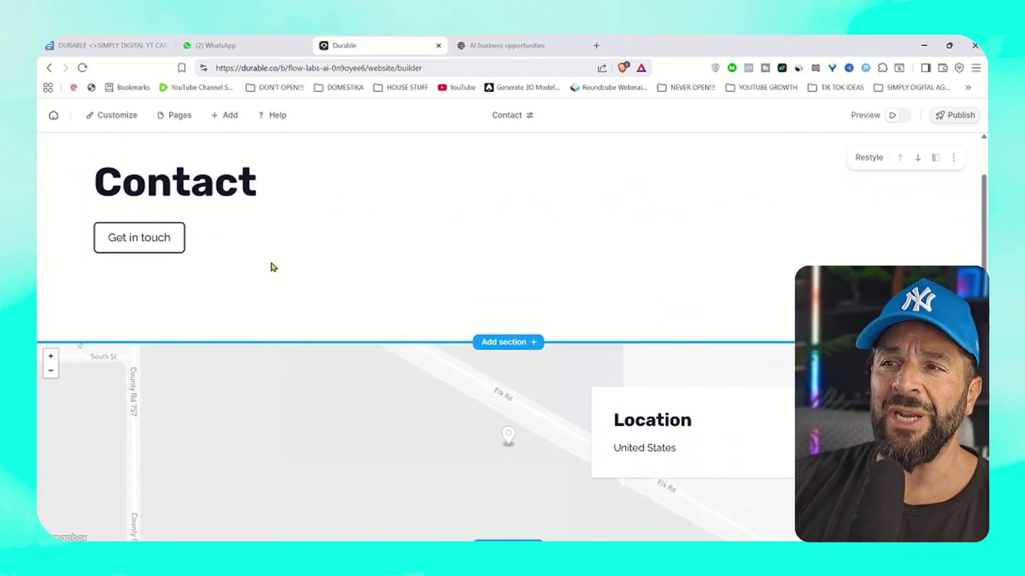
pyautogui.scroll(-12, 274, 266)
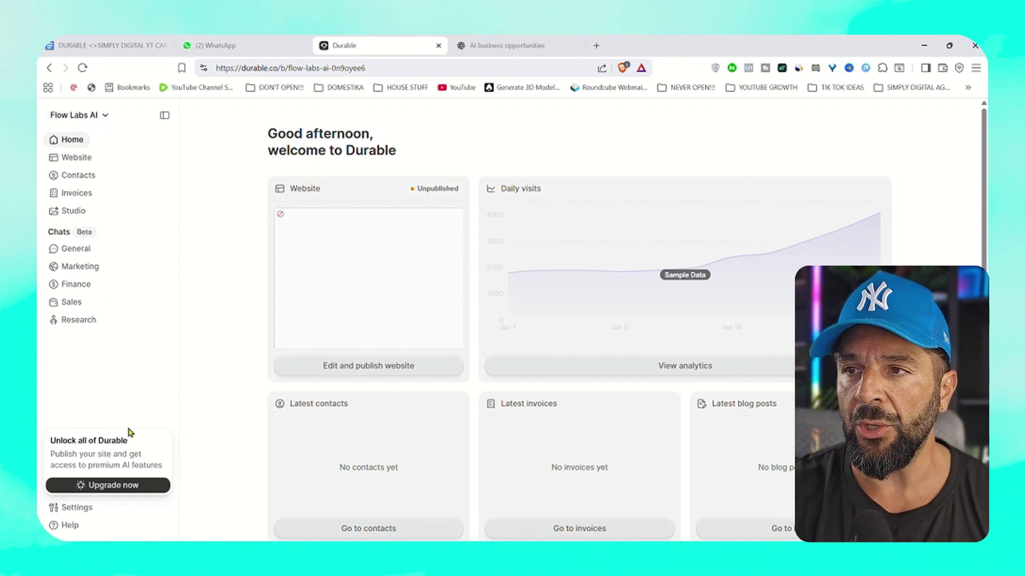
# Open Studio from the sidebar to see the suggested Flow Labs AI launch poster and logo
pyautogui.click(67, 115)
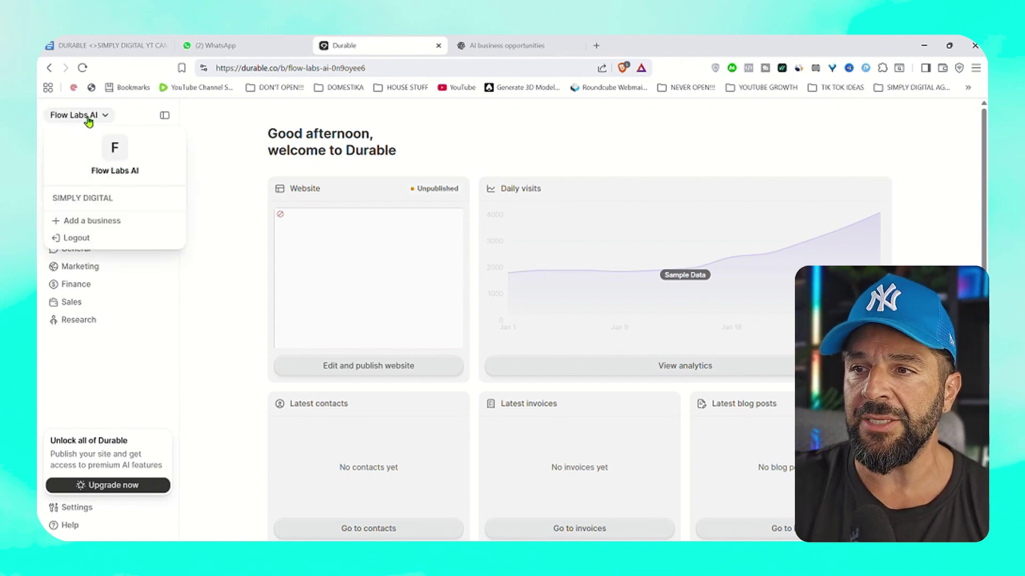
pyautogui.click(111, 170)
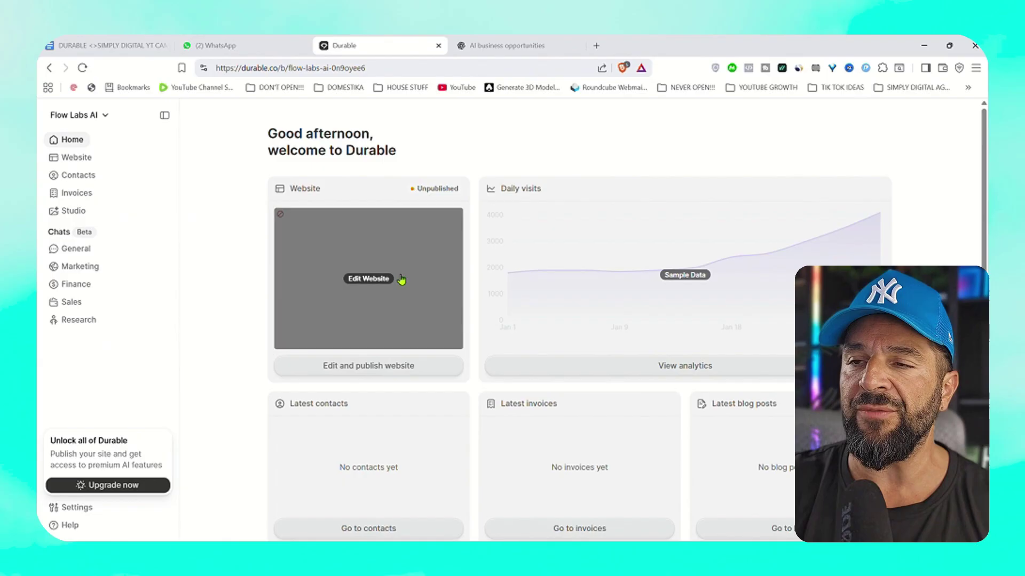
pyautogui.scroll(-1, 697, 370)
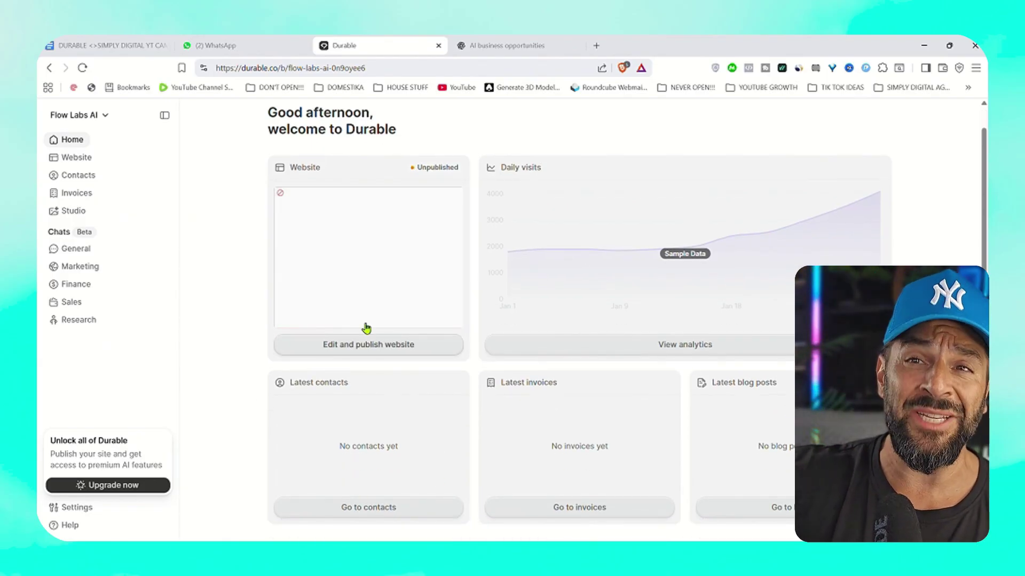
pyautogui.click(74, 215)
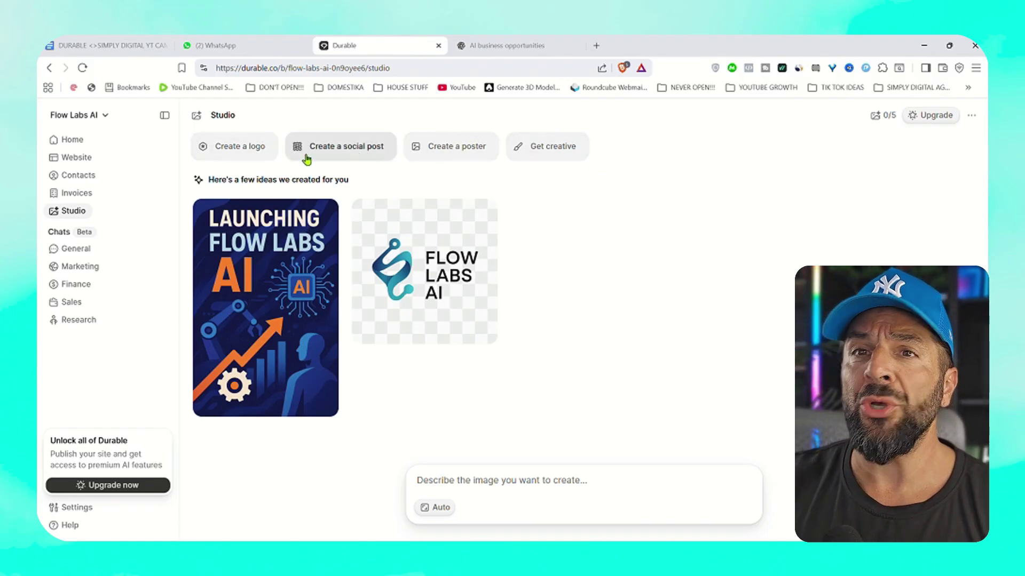
# Start a new logo in the Hyperhive style and review its prompt description
pyautogui.click(222, 154)
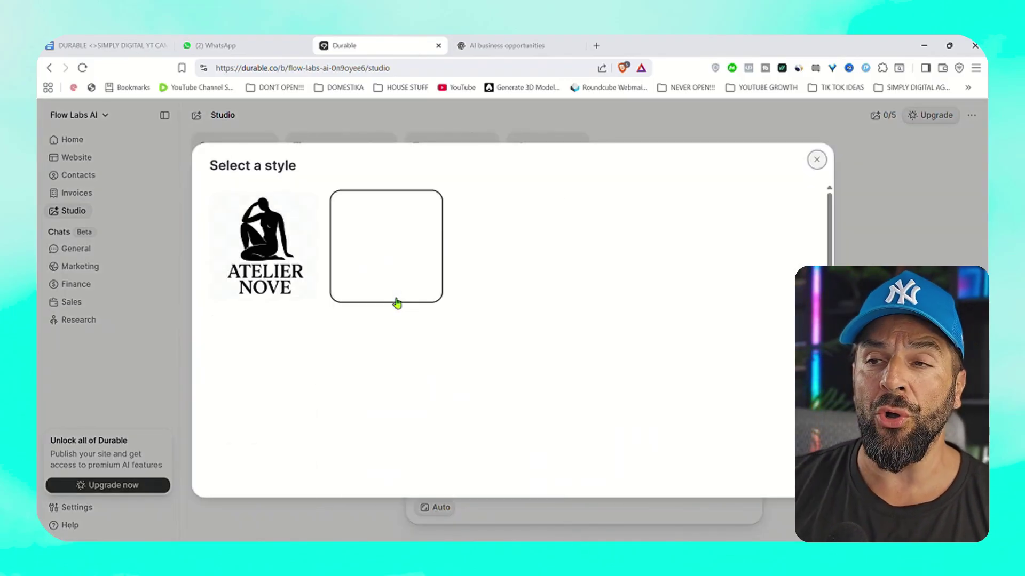
pyautogui.scroll(-5, 316, 332)
pyautogui.scroll(-8, 317, 332)
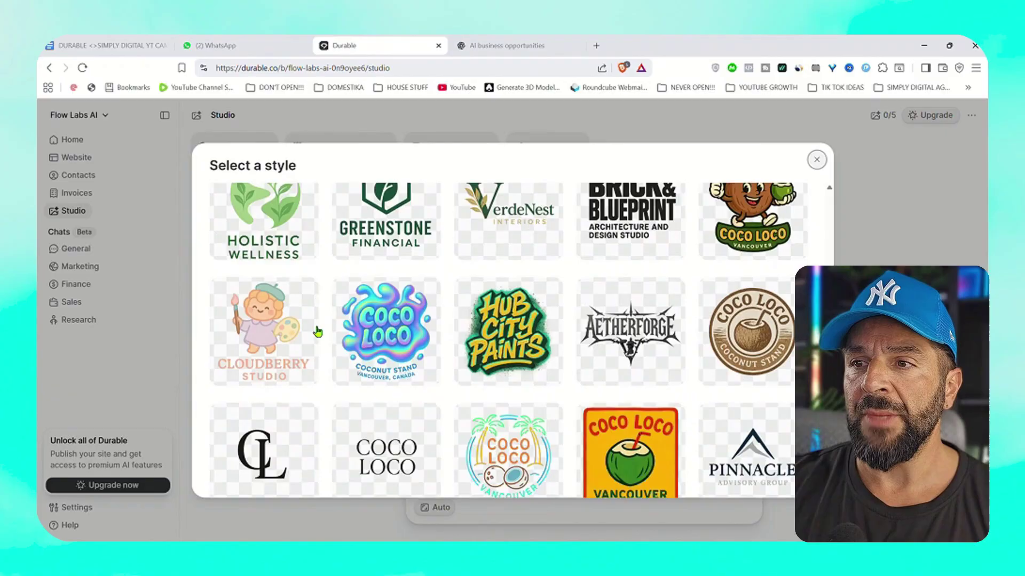
pyautogui.scroll(10, 318, 332)
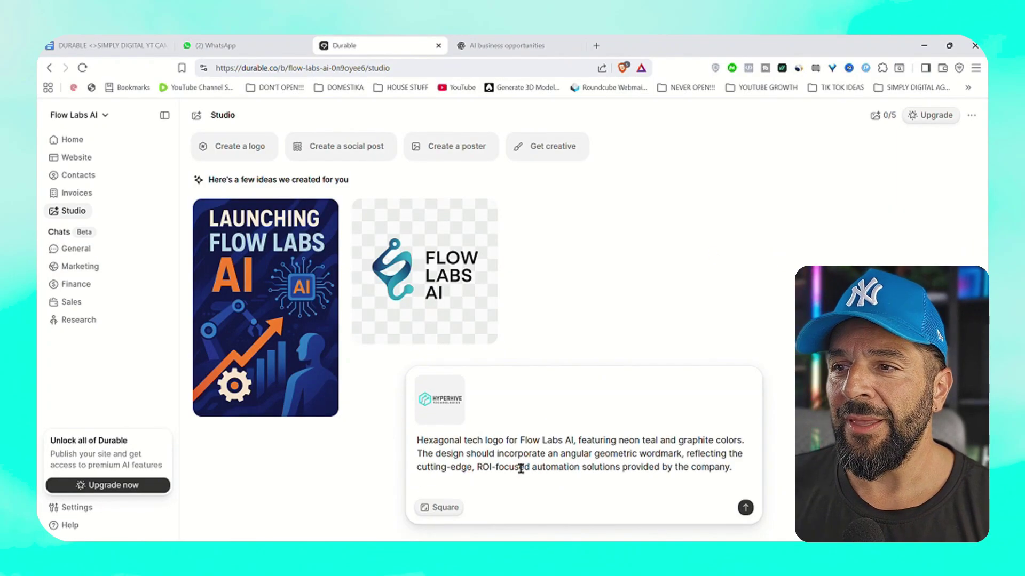
pyautogui.moveTo(472, 443); pyautogui.dragTo(586, 470)
# Download the suggested Flow Labs AI logo, then generate the hexagonal neon-teal and graphite logo
pyautogui.click(431, 287)
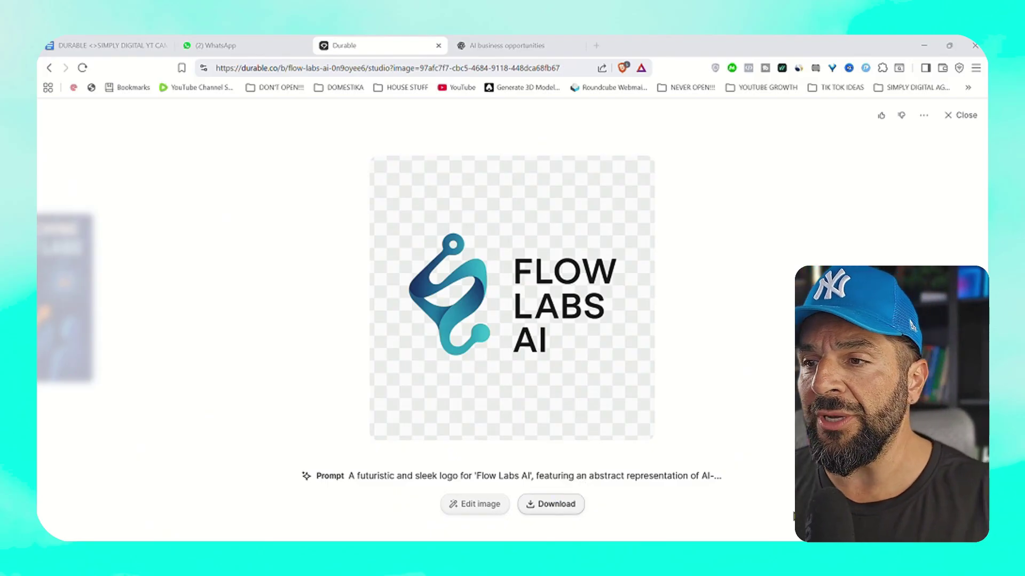
pyautogui.click(551, 504)
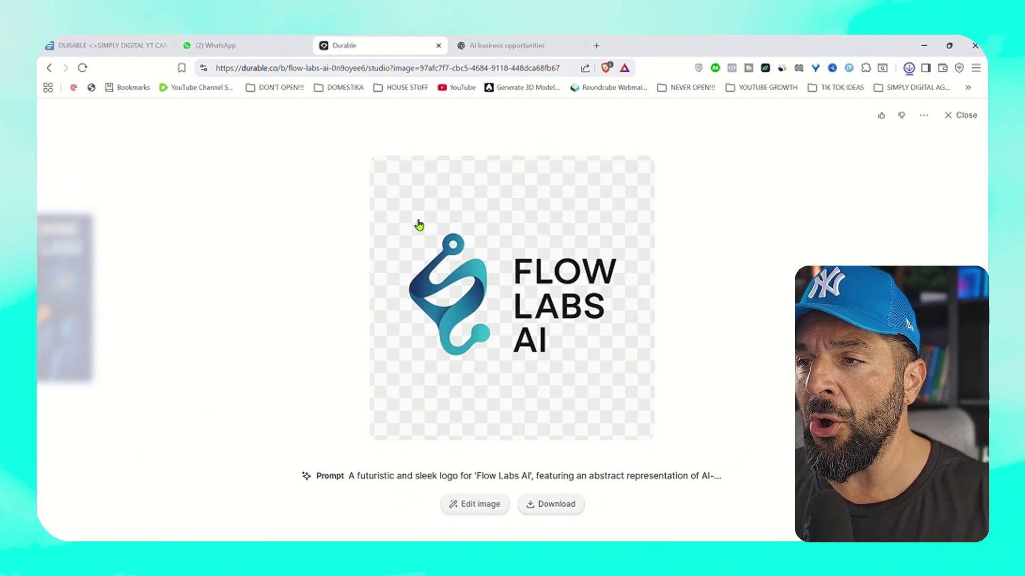
pyautogui.click(967, 116)
pyautogui.click(746, 508)
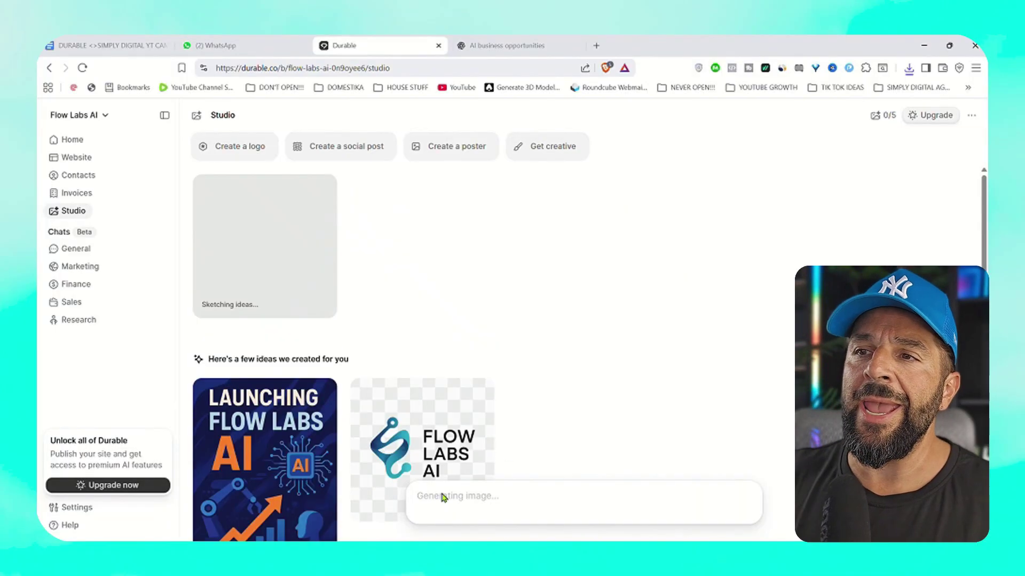
# Generate an emerald-toned '3 Ways Flow Labs AI Can Transform Your Business' graphic in the '3 Ways to Build Long-Term Wealth' style
pyautogui.click(350, 151)
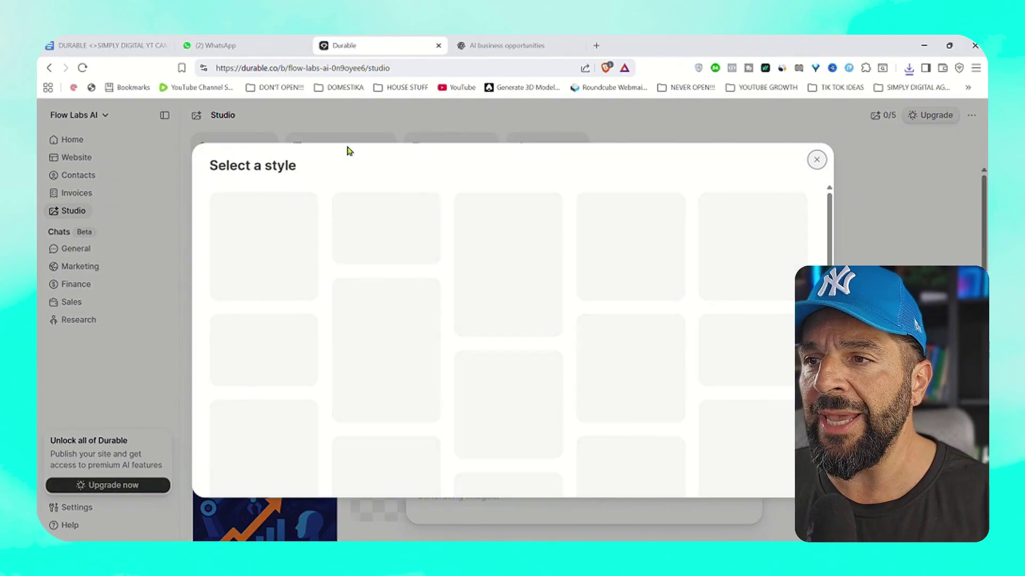
pyautogui.scroll(-5, 408, 339)
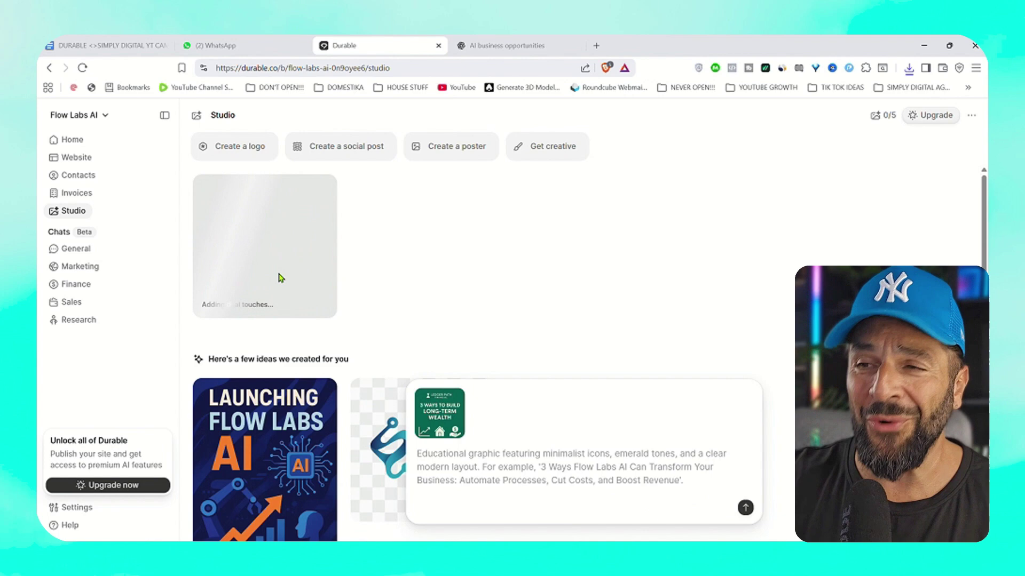
pyautogui.click(745, 508)
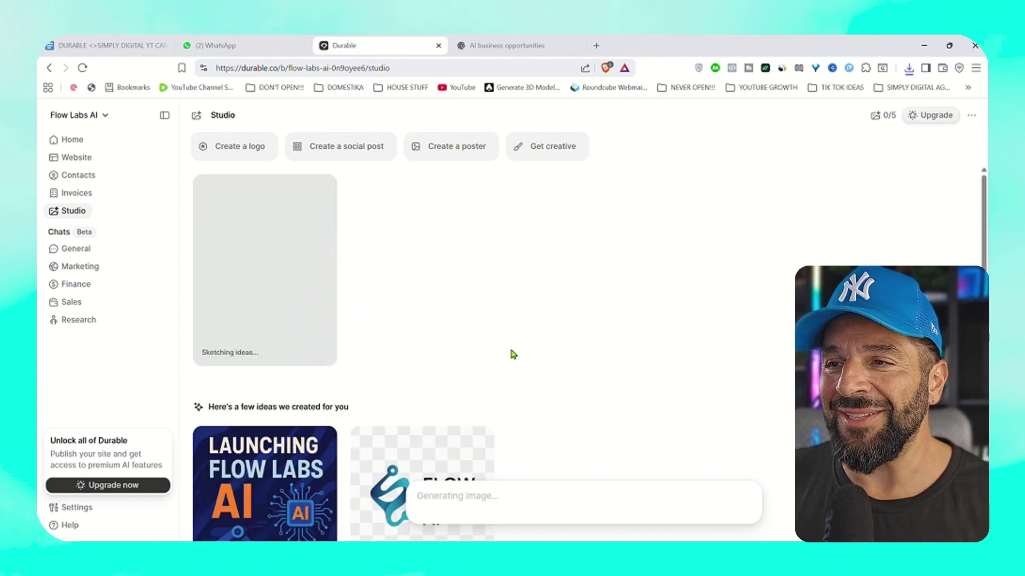
# Generate a round embroidered Flow Labs AI patch logo using the City Lawn Care patch style
pyautogui.click(561, 147)
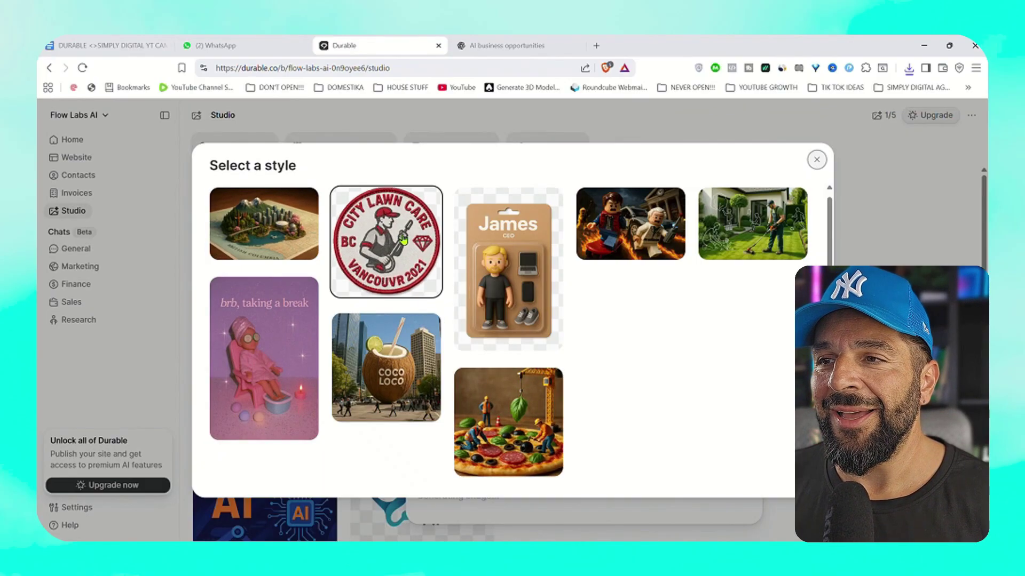
pyautogui.click(410, 251)
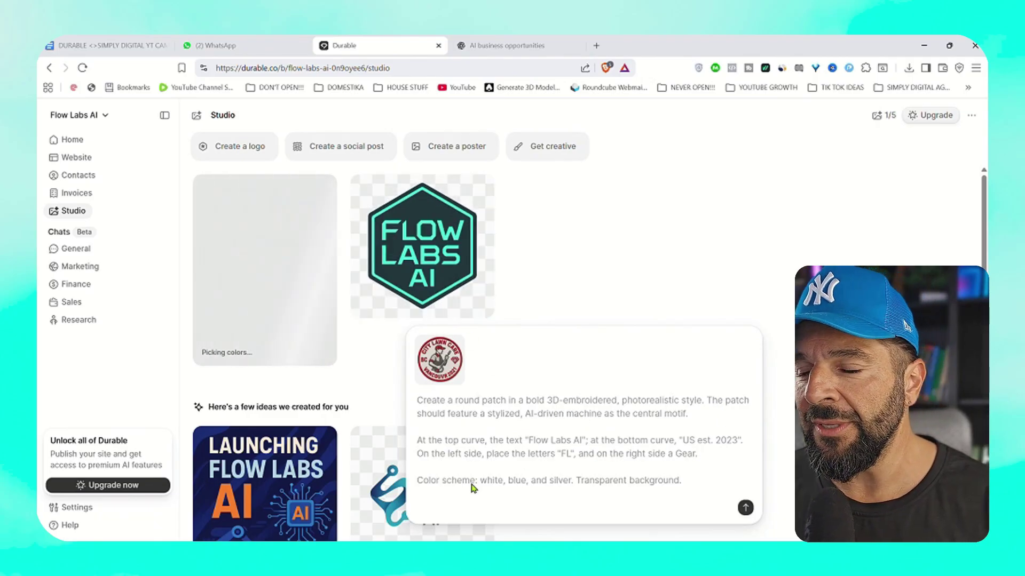
pyautogui.doubleClick(635, 453)
pyautogui.click(746, 508)
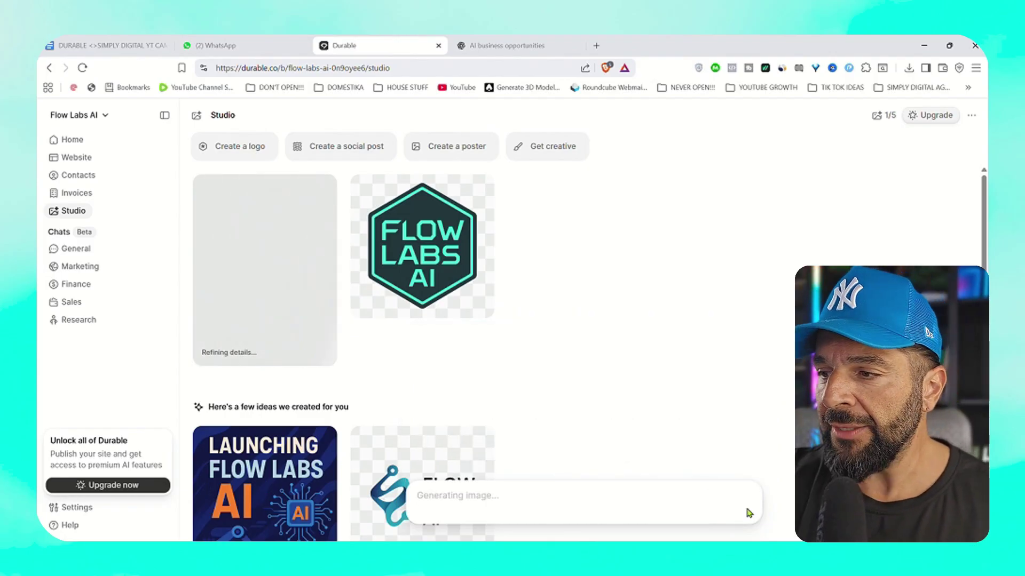
# View the finished 'US est. 2023' patch logo full size
pyautogui.scroll(-2, 246, 334)
pyautogui.scroll(2, 246, 335)
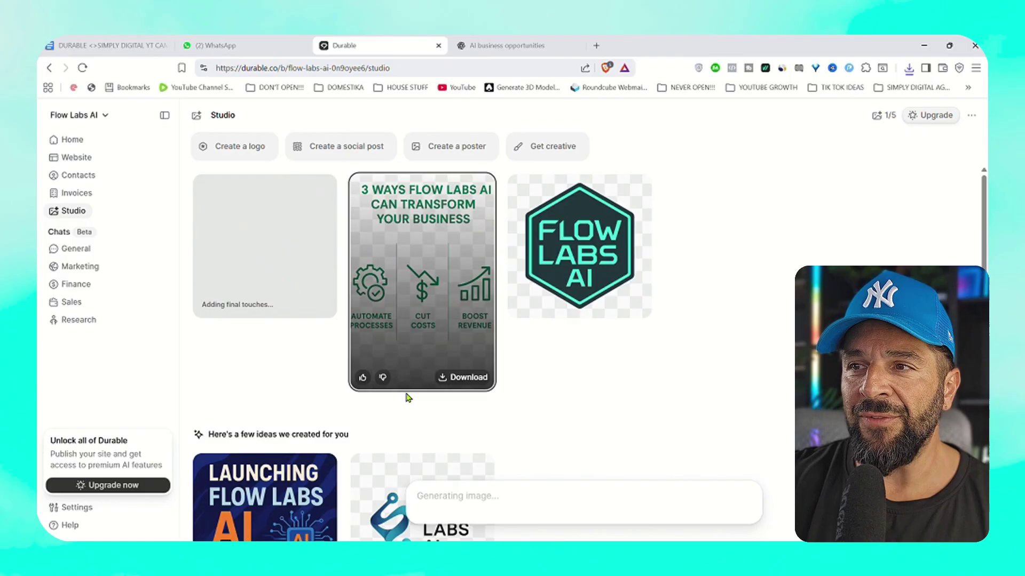
pyautogui.moveTo(420, 371)
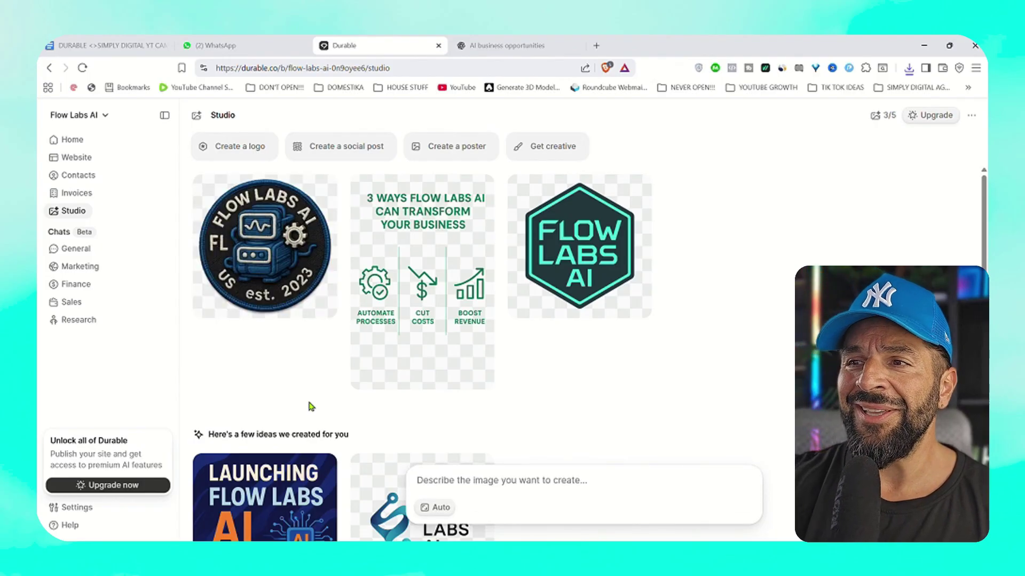
pyautogui.click(263, 280)
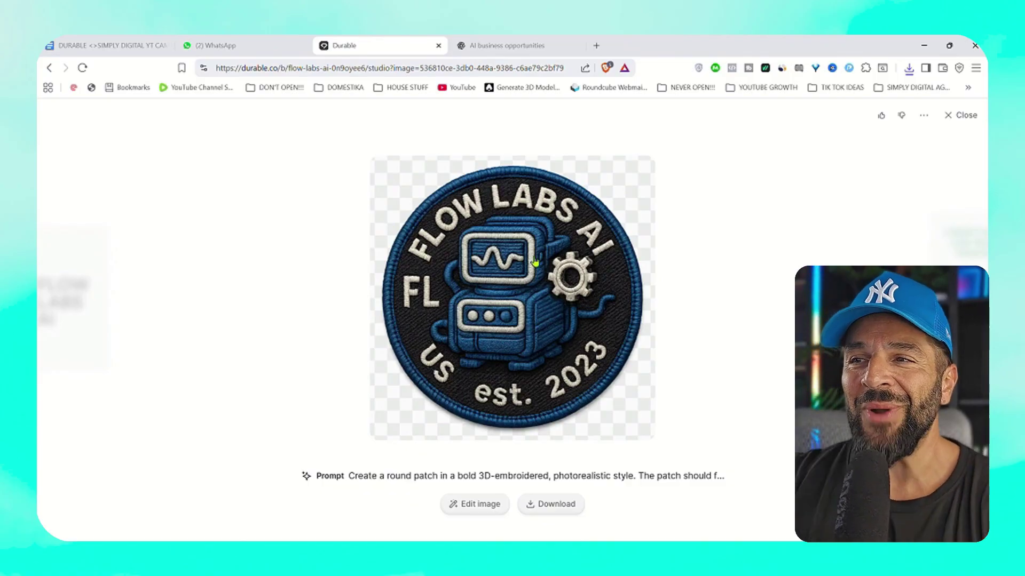
# Close the full-size patch view and browse the General chat's starter prompts
pyautogui.press('Escape')
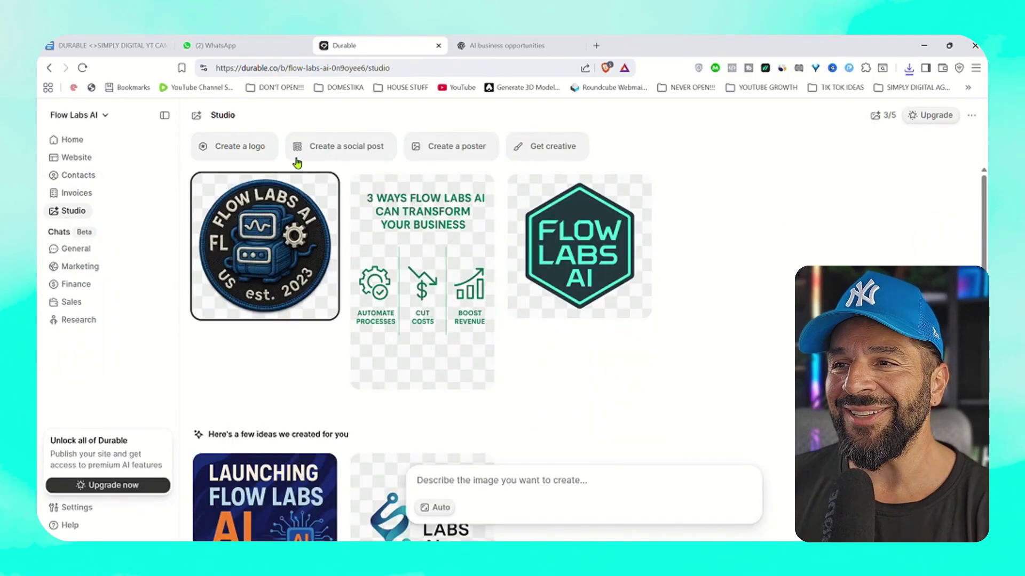
pyautogui.click(460, 148)
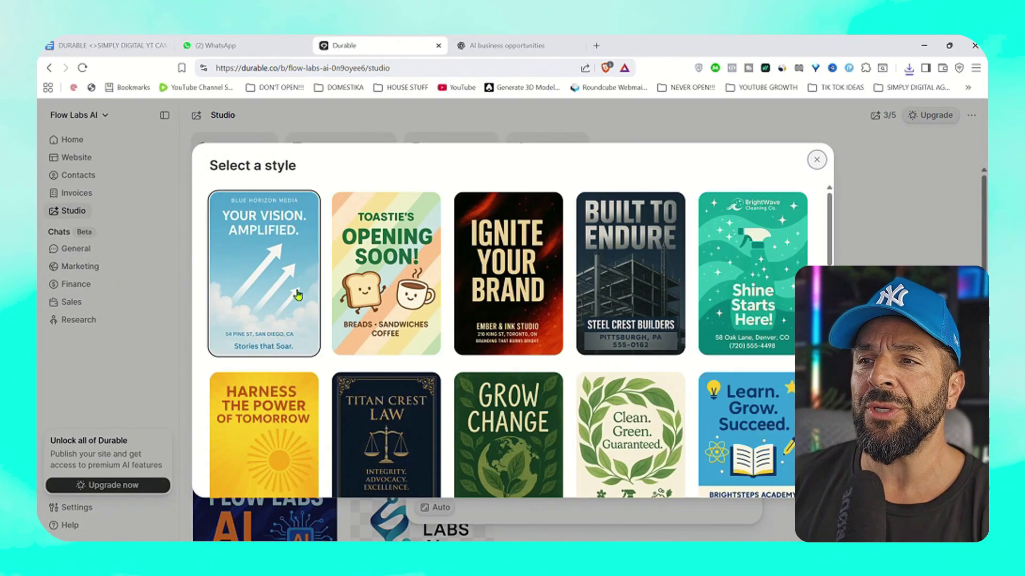
pyautogui.scroll(-5, 298, 295)
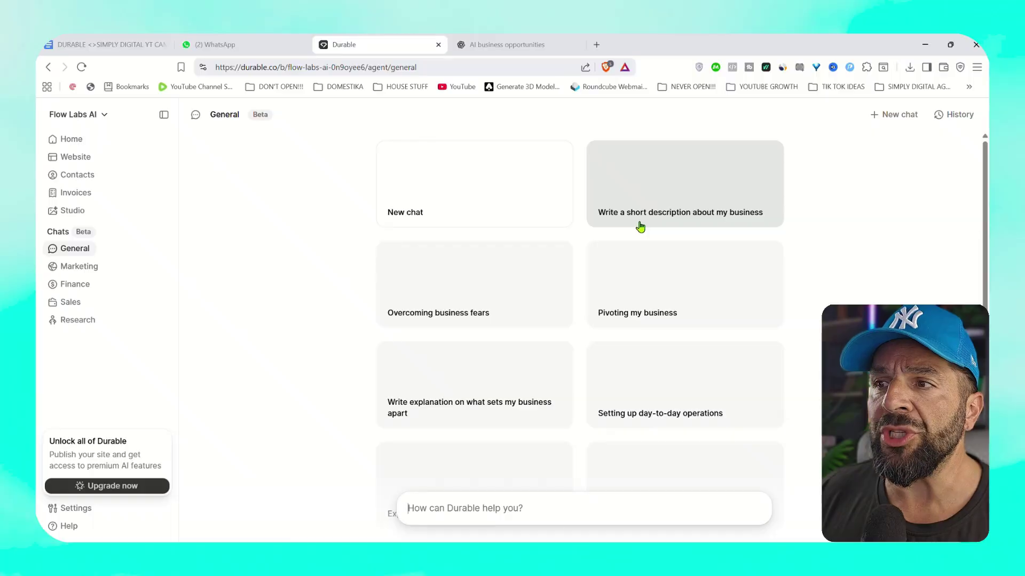
# Get a 150-word Flow Labs AI business description, highlight its first paragraphs, then switch to Marketing
pyautogui.click(638, 225)
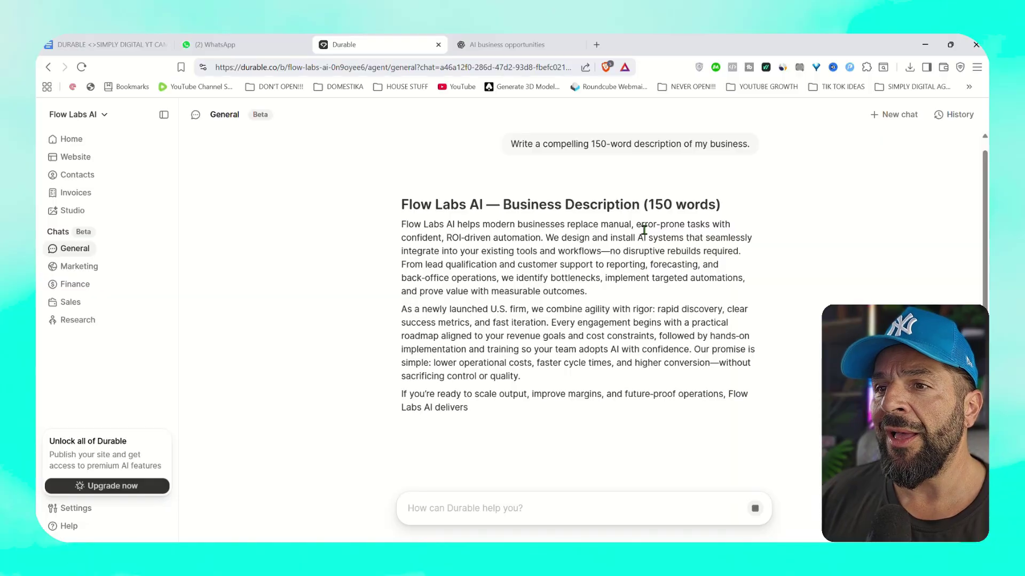
pyautogui.moveTo(408, 224); pyautogui.dragTo(607, 364)
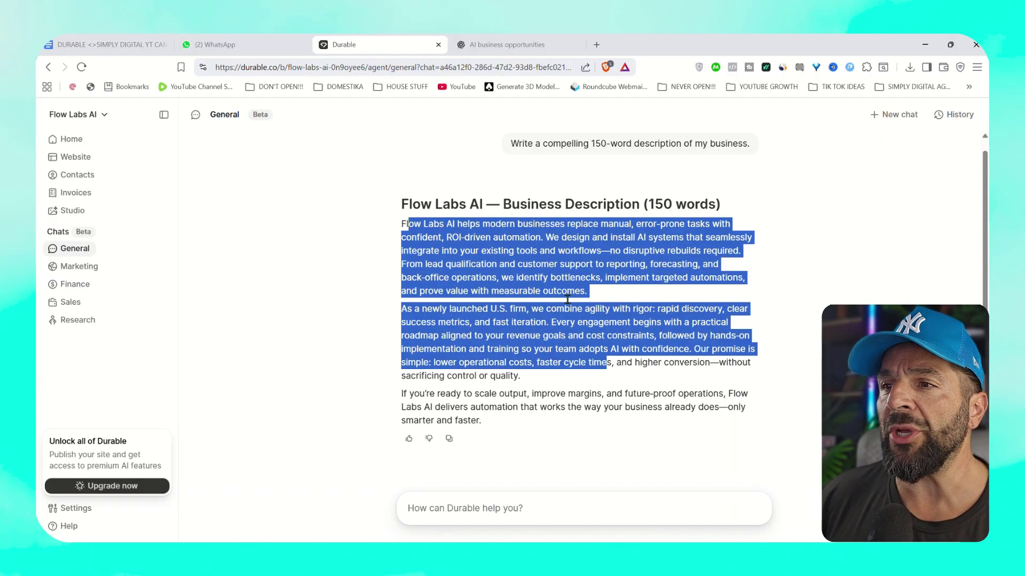
pyautogui.click(84, 271)
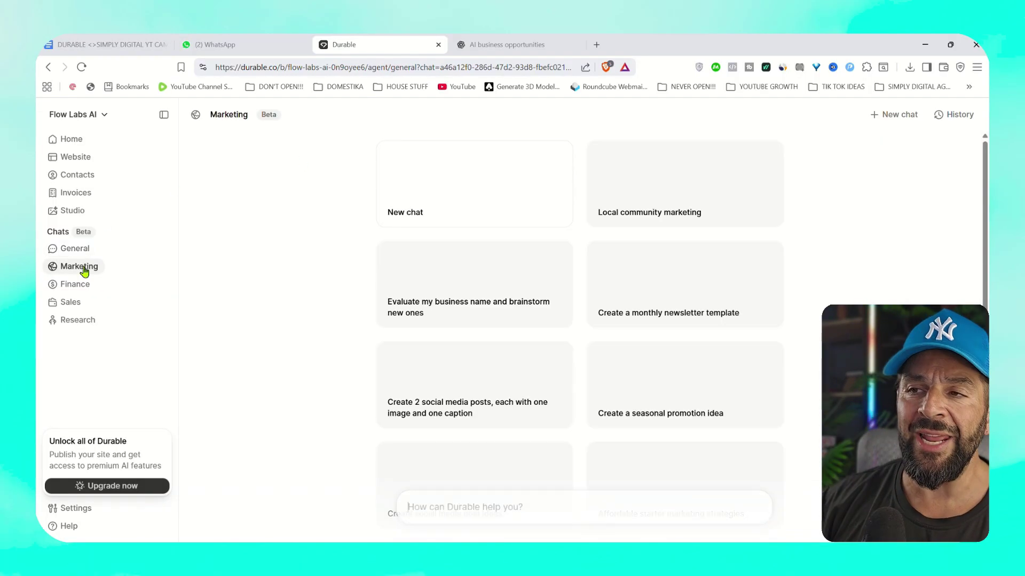
# Request a monthly newsletter template, then get 10 social media post ideas in a new Marketing chat
pyautogui.click(662, 297)
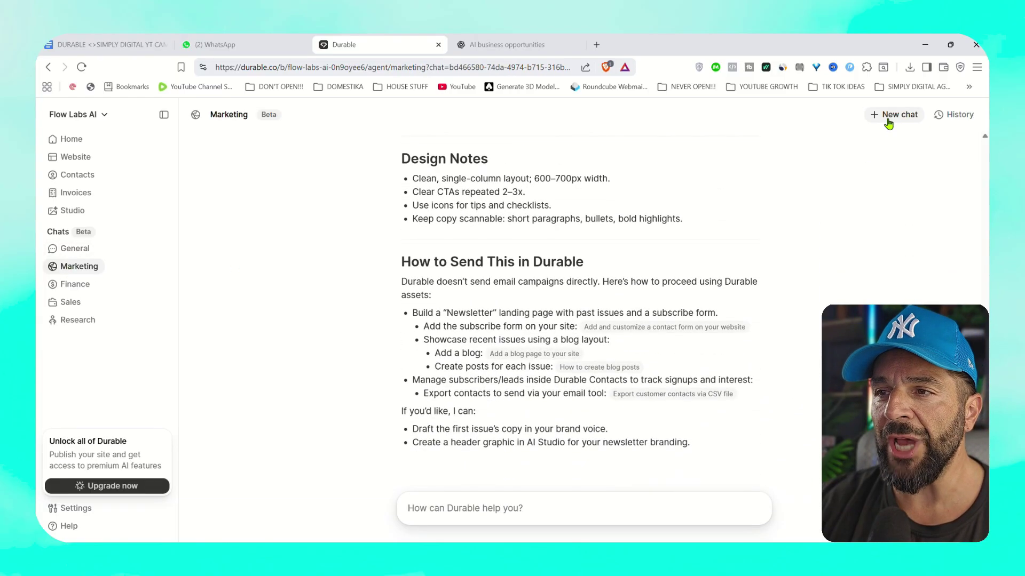
pyautogui.click(900, 114)
pyautogui.click(501, 363)
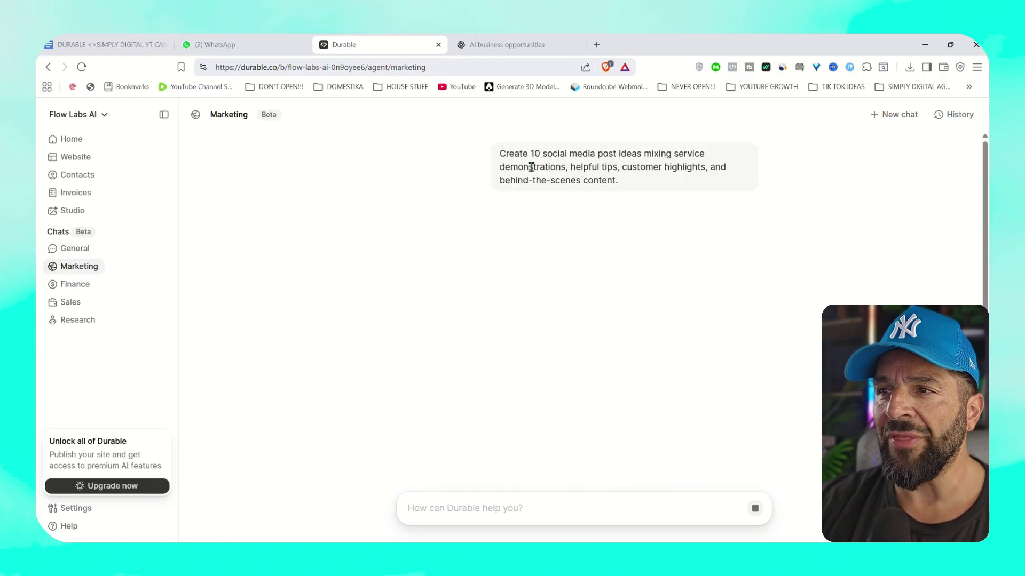
pyautogui.moveTo(530, 154); pyautogui.dragTo(668, 192)
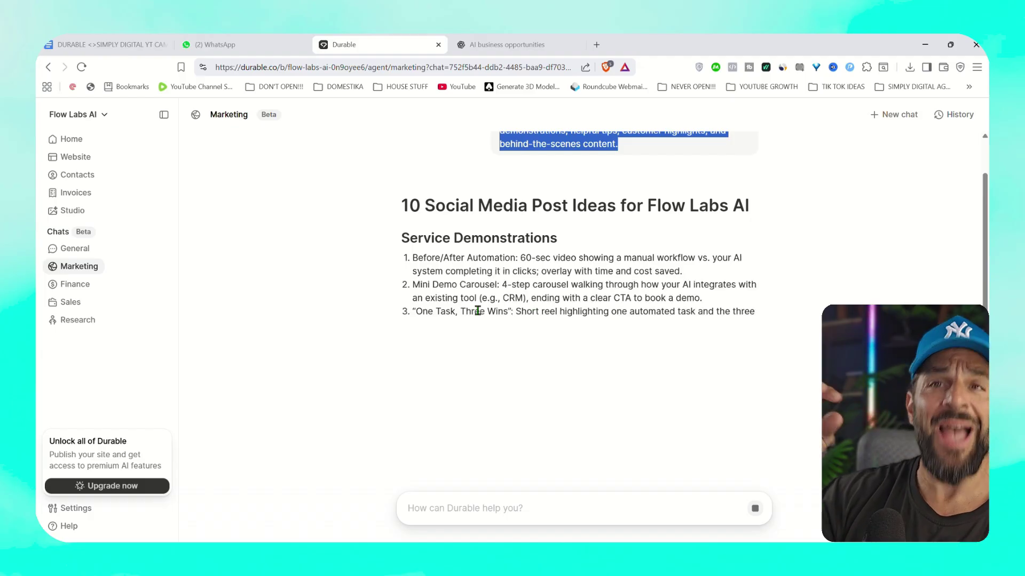
pyautogui.moveTo(444, 298); pyautogui.dragTo(507, 298)
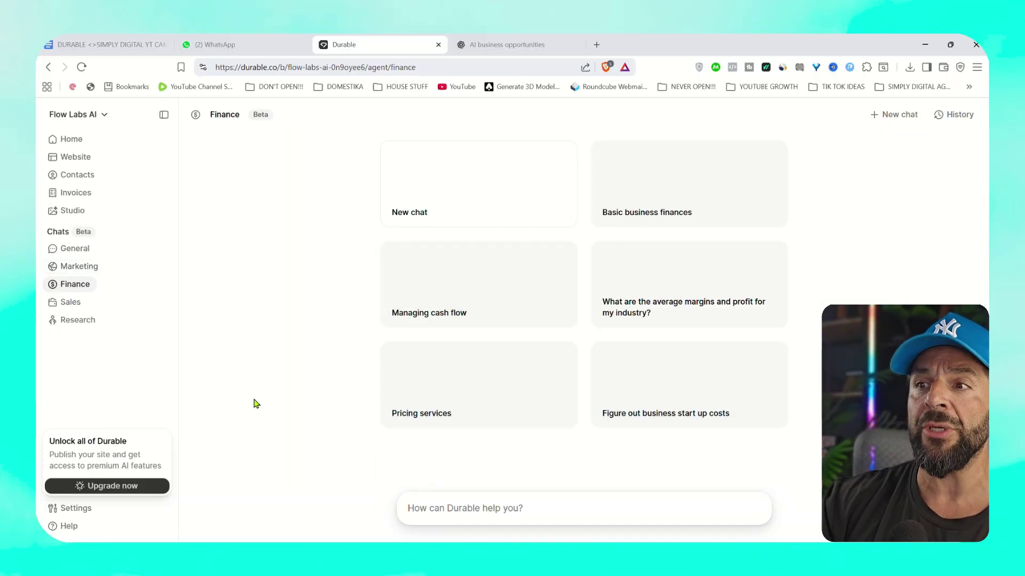
# Ask the Finance chat how to price services, getting a 10-step tiered pricing strategy
pyautogui.click(427, 415)
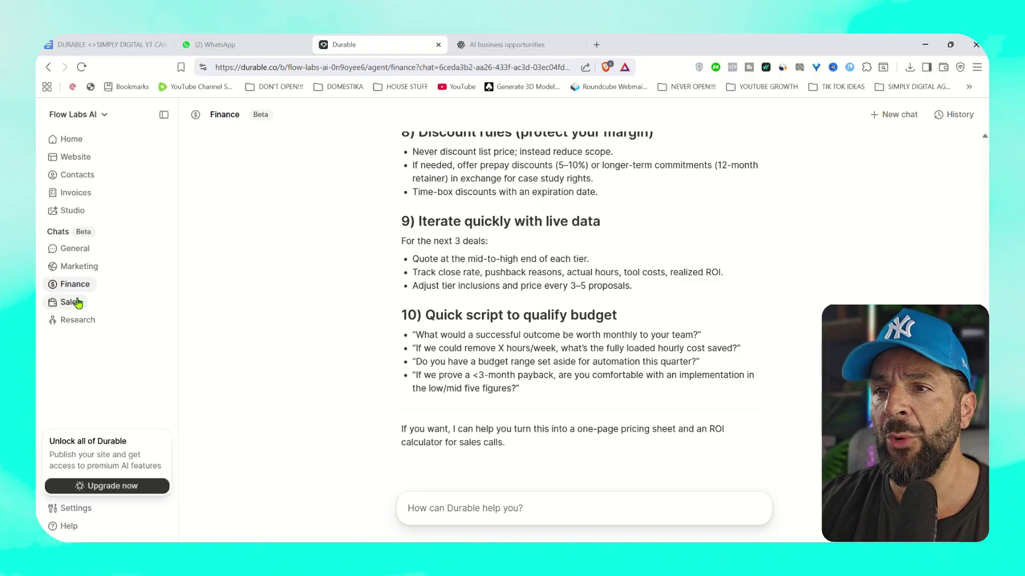
# Get an ideal customer profile from the Sales chat, highlight its LinkedIn prospecting tips, and start a new message
pyautogui.click(70, 303)
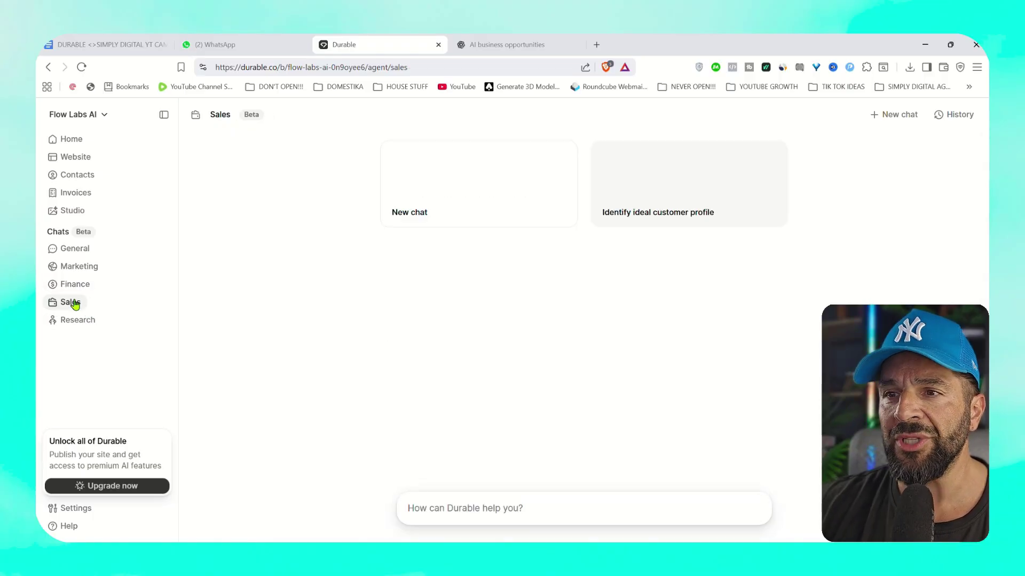
pyautogui.click(646, 222)
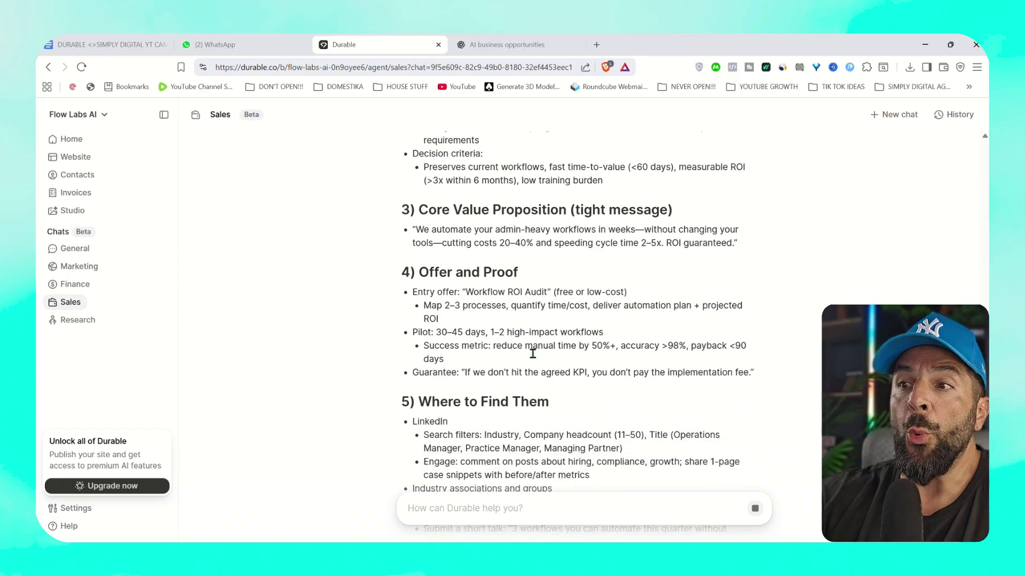
pyautogui.moveTo(604, 388); pyautogui.dragTo(661, 395)
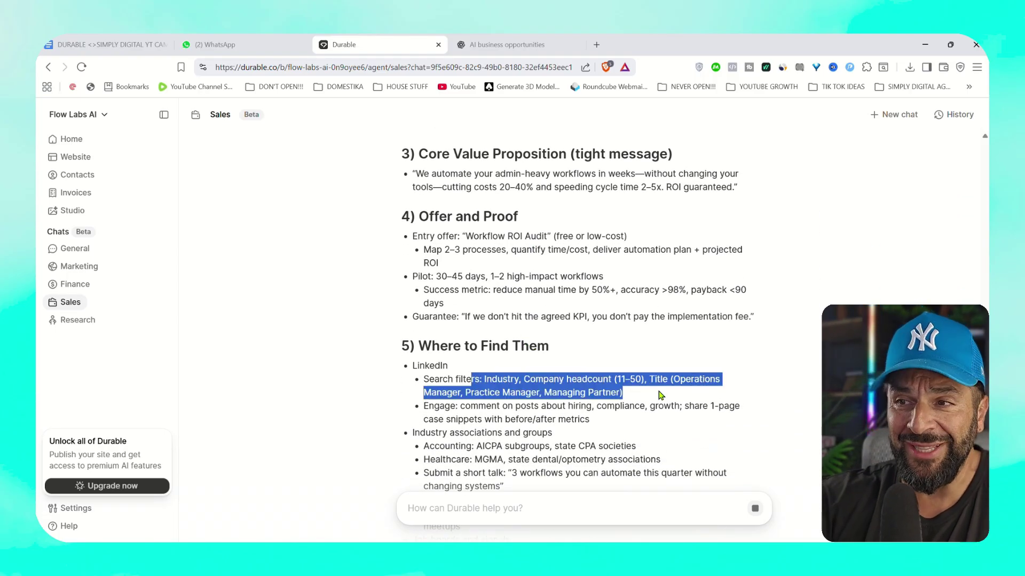
pyautogui.click(468, 354)
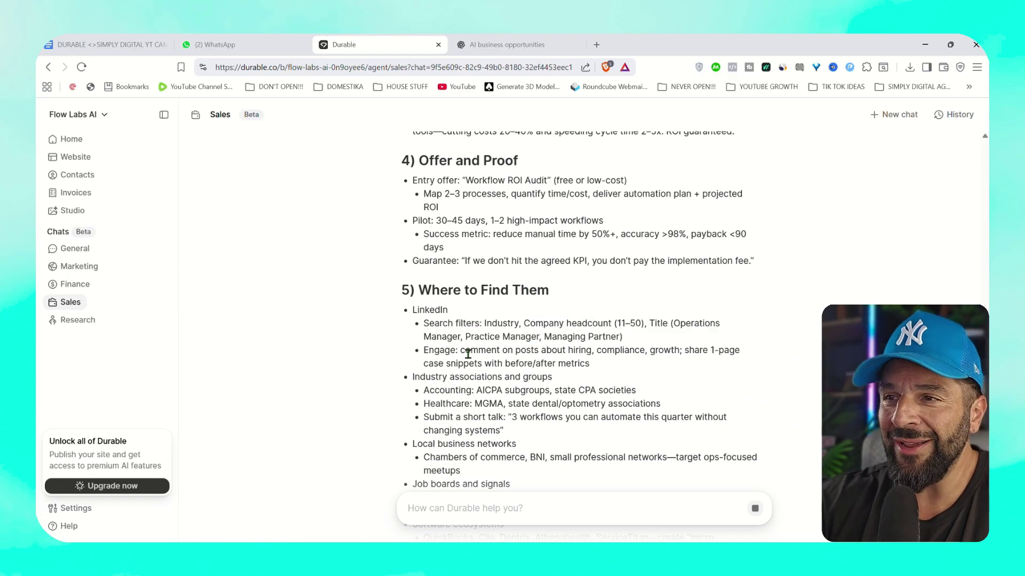
pyautogui.moveTo(443, 321); pyautogui.dragTo(585, 367)
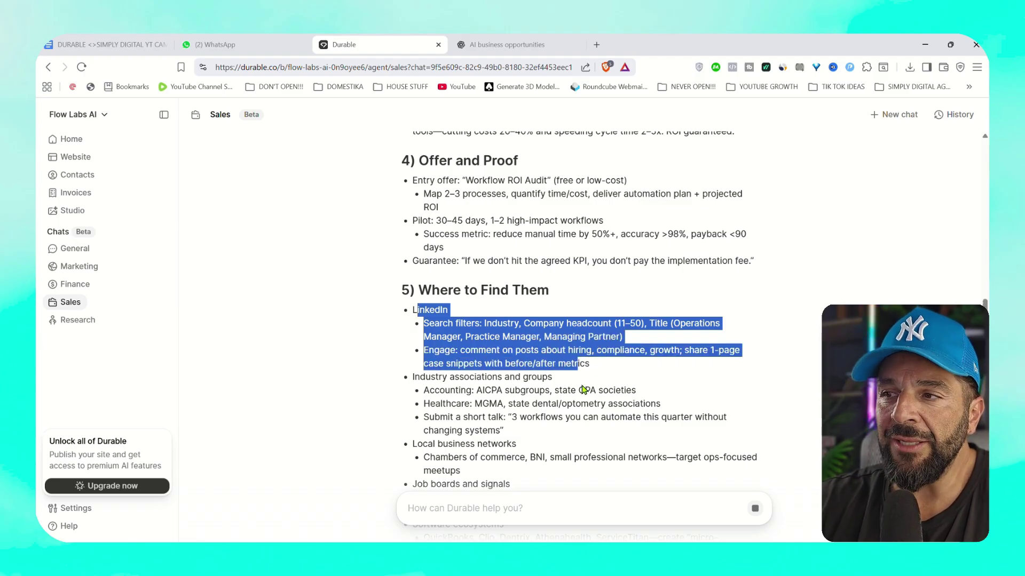
pyautogui.click(634, 377)
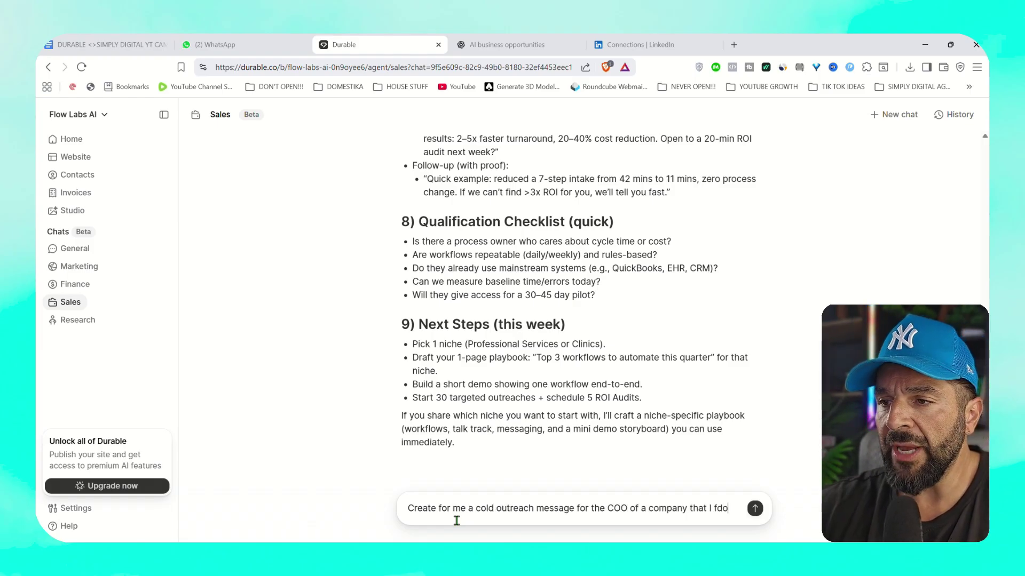
# Finish and send the cold outreach request for a B2B car-parts COO, citing cost-cutting opportunity
pyautogui.press('BackSpace')
pyautogui.press('BackSpace')
pyautogui.write('ound on')
pyautogui.write('that seems like ther')
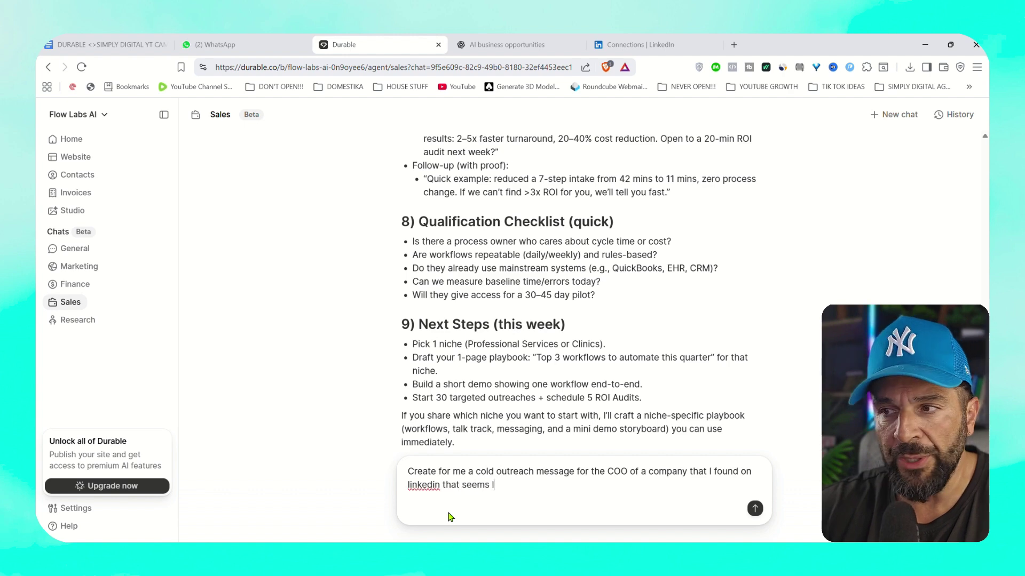
pyautogui.write(' they hav')
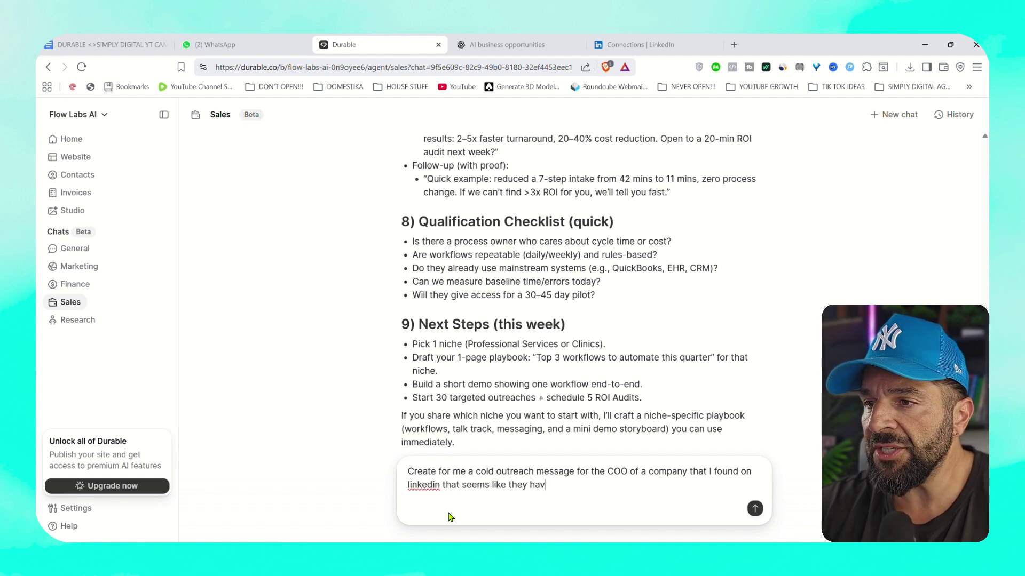
pyautogui.write('e huge opportinity to use our services and')
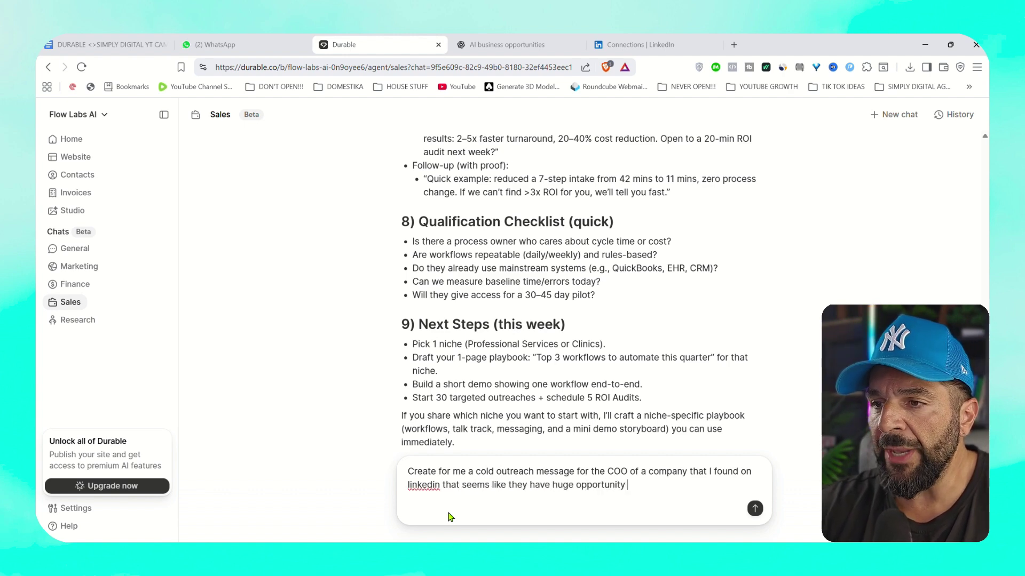
pyautogui.write(' cut')
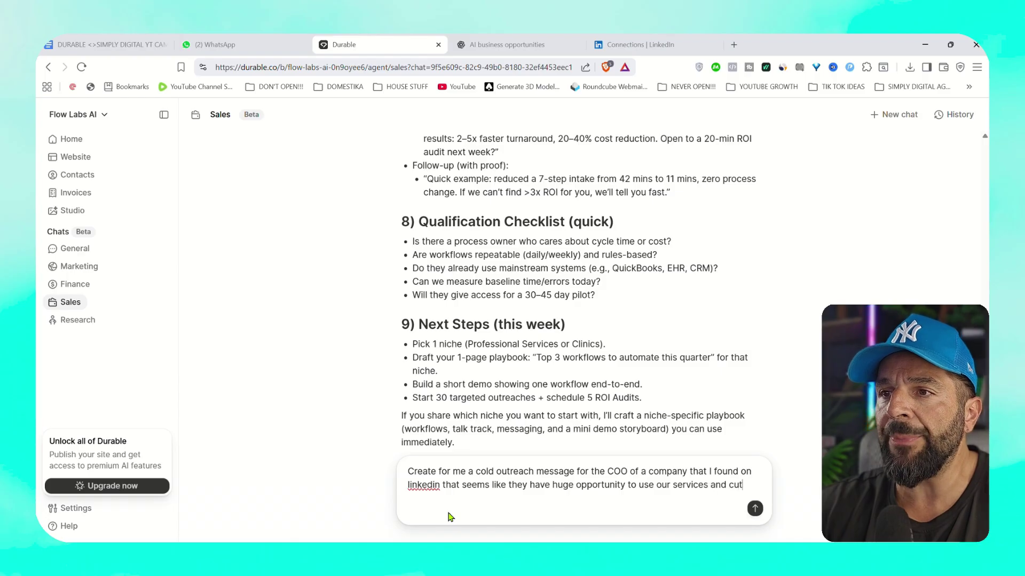
pyautogui.write(' down costs and save time. the company is')
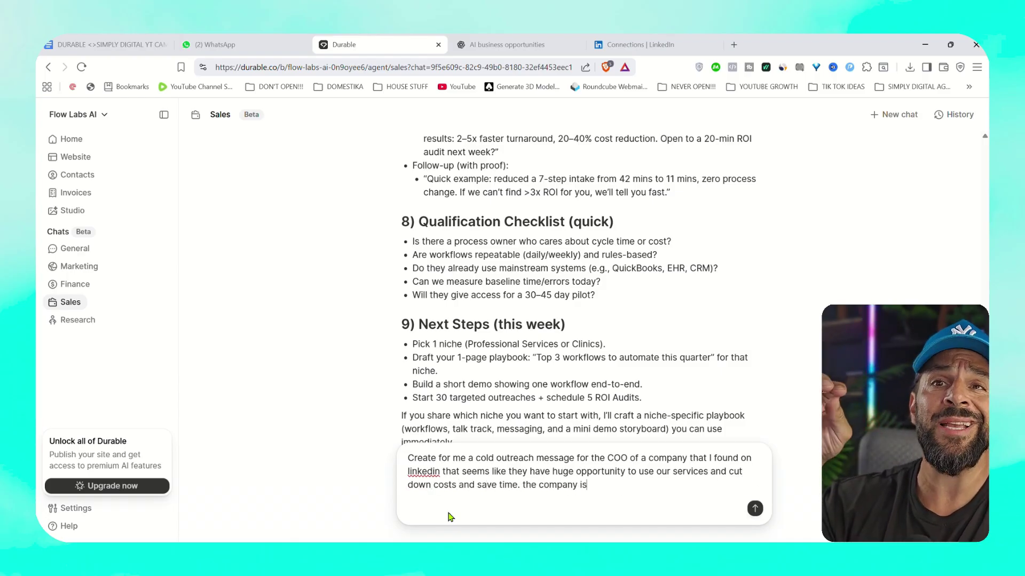
pyautogui.write(' dealing with car parts a')
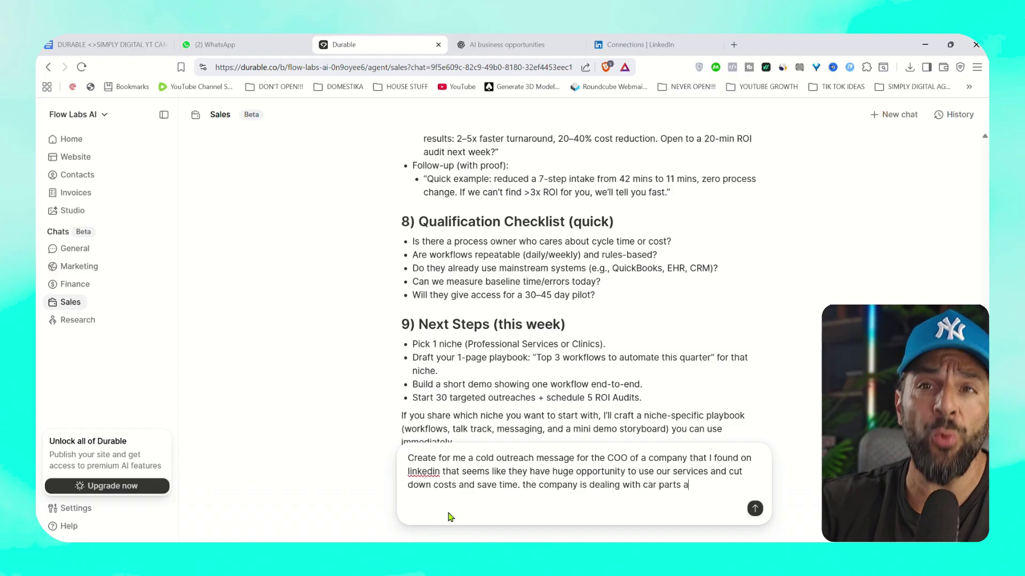
pyautogui.write('nd they are a b2b')
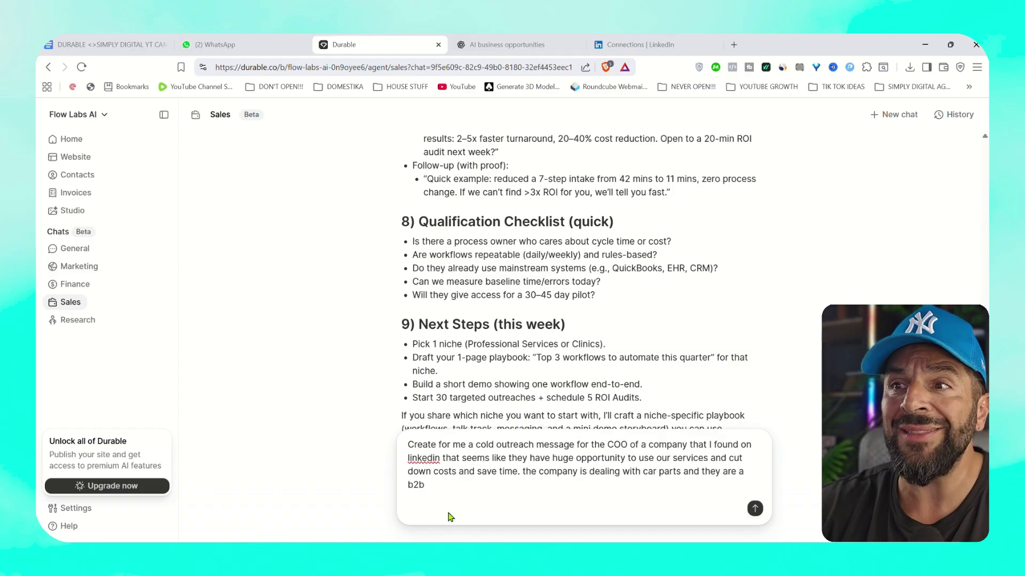
pyautogui.write(' company')
pyautogui.press('Return')
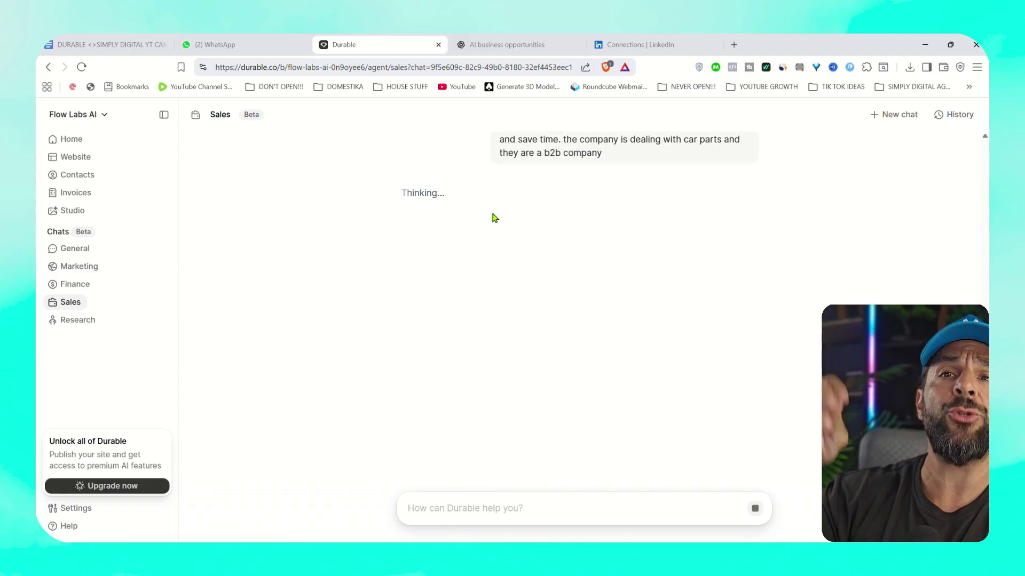